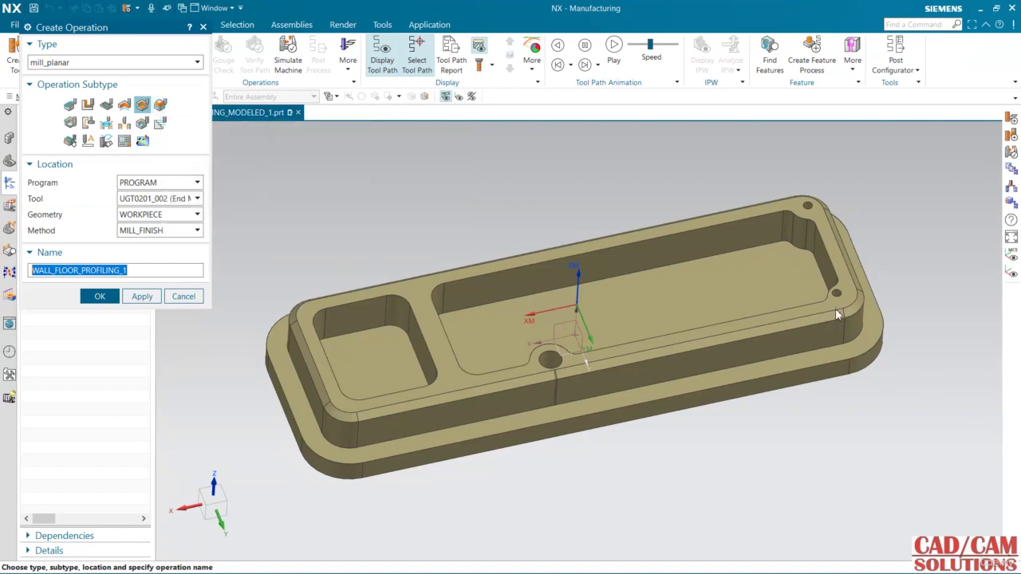
Step: Cancel the new operation and review the definition of Chamfer (13) in the model history without changing it
mouse_move(357, 257)
middle_down()
mouse_move(403, 237)
mouse_move(368, 268)
middle_up()
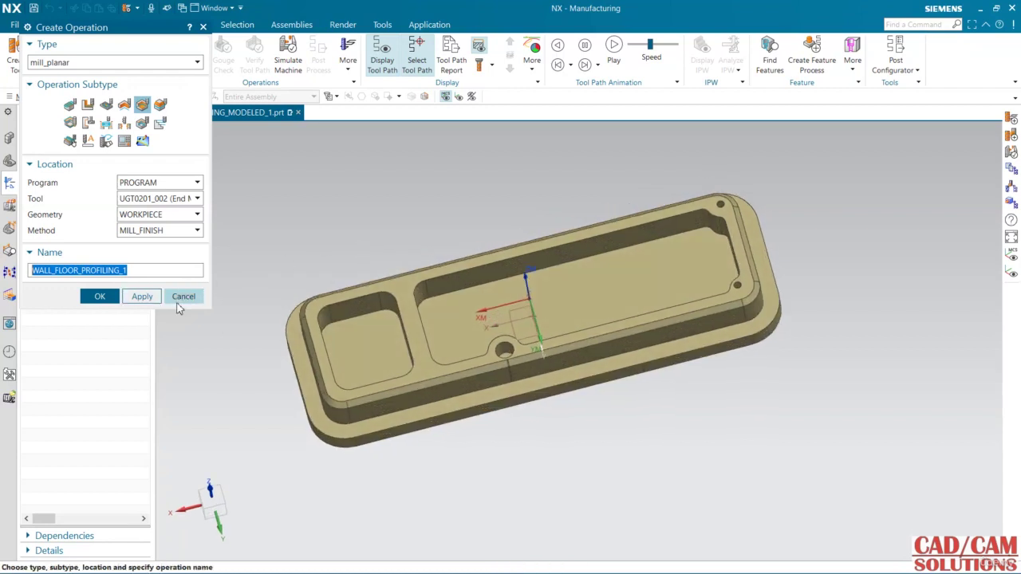
click(183, 296)
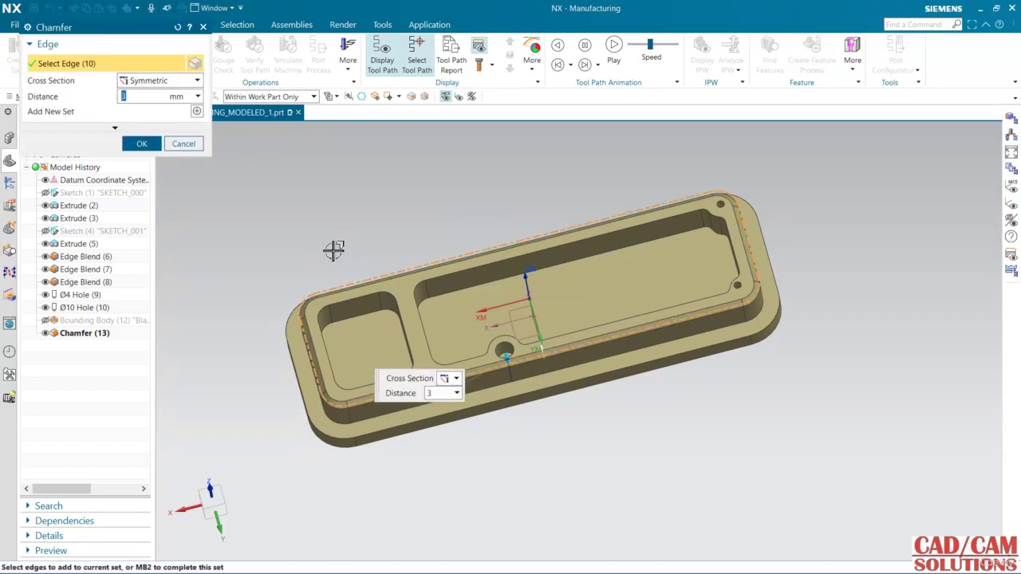
click(183, 144)
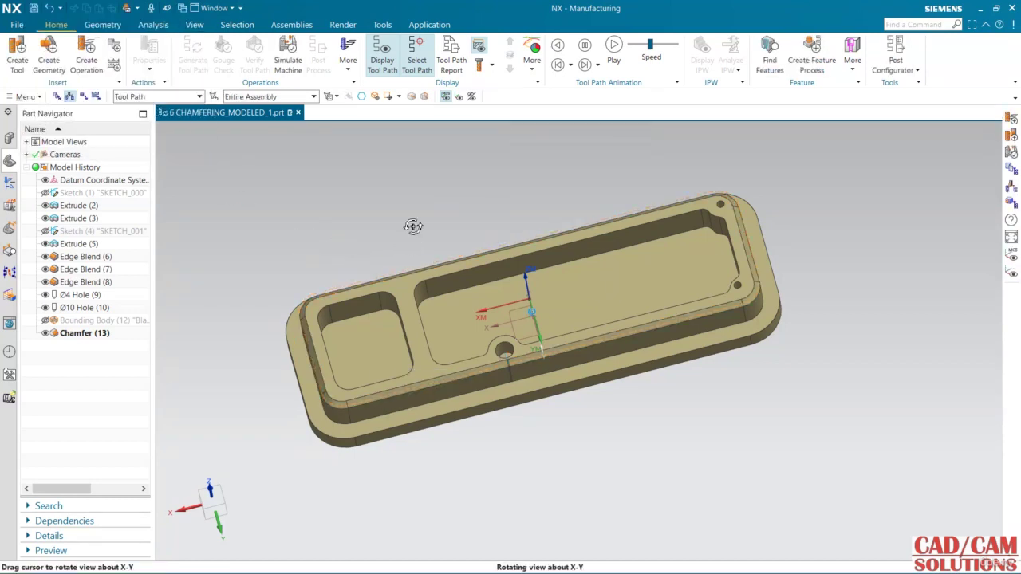
middle_drag(414, 226, 251, 267)
Step: Create a mill_planar tool of subtype CHAMFER_MILL under GENERIC_MACHINE, keeping the name CHAMFER_MILL
click(10, 184)
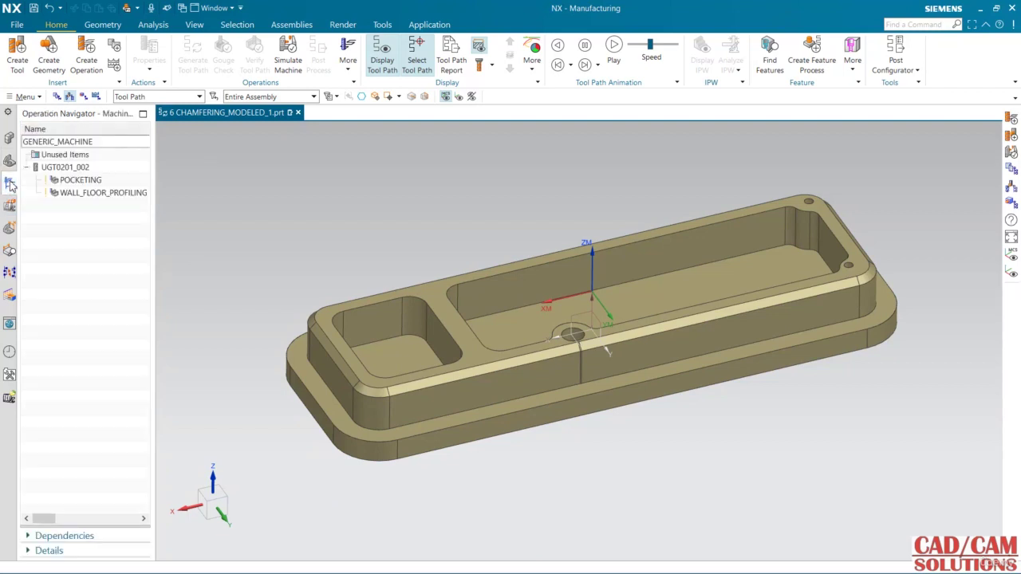
scroll(295, 321, up, 3)
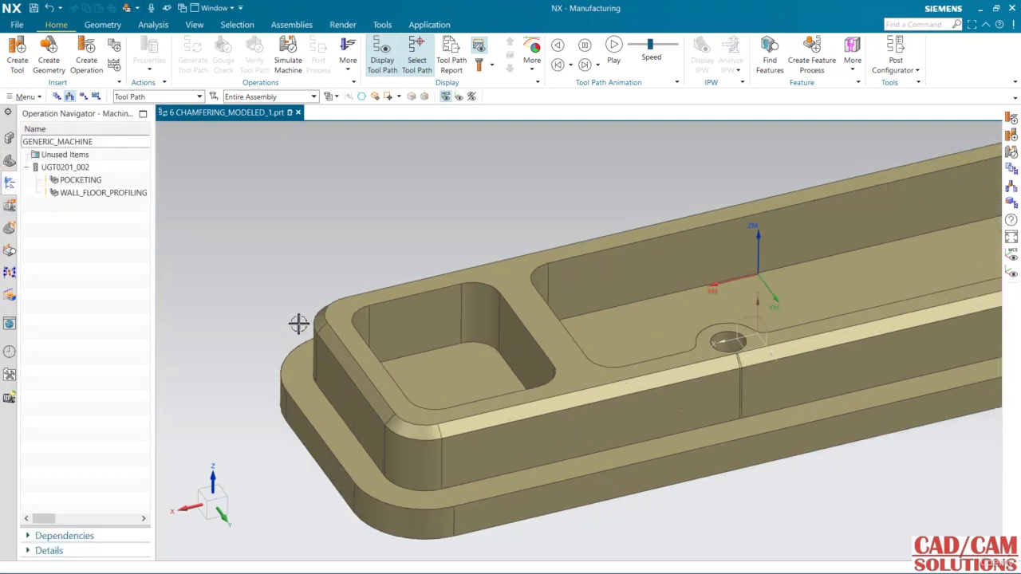
click(27, 60)
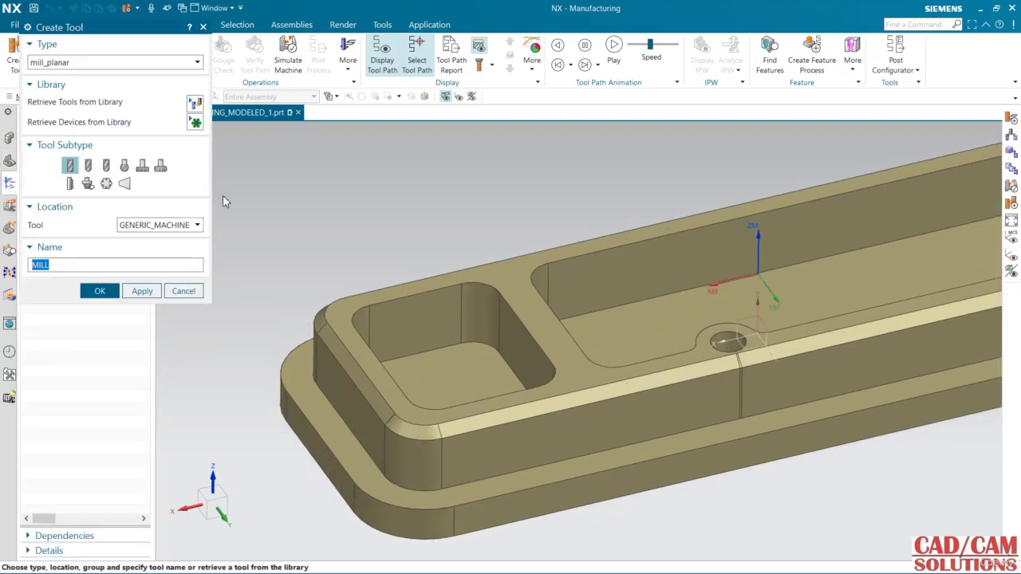
click(88, 167)
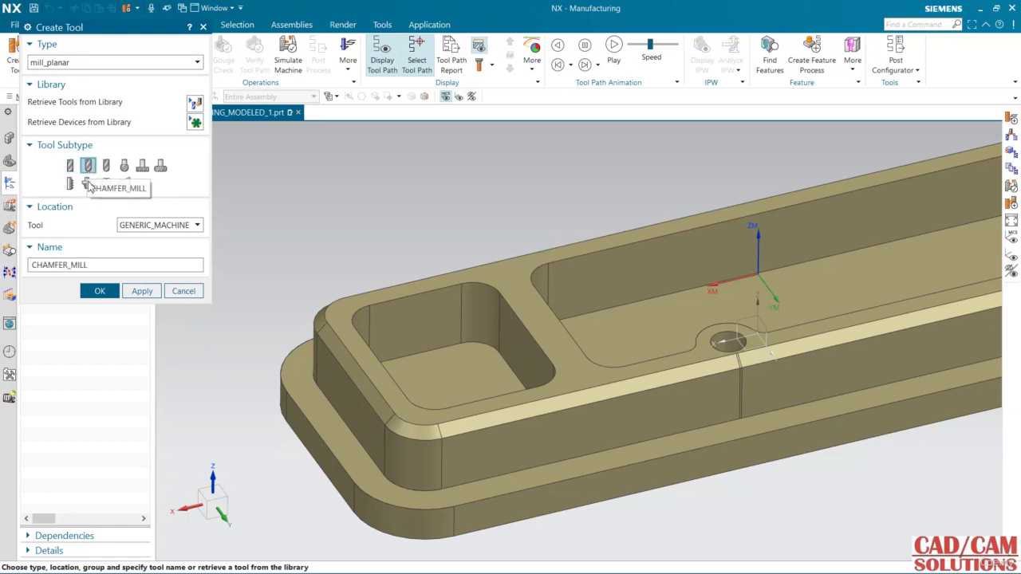
click(167, 223)
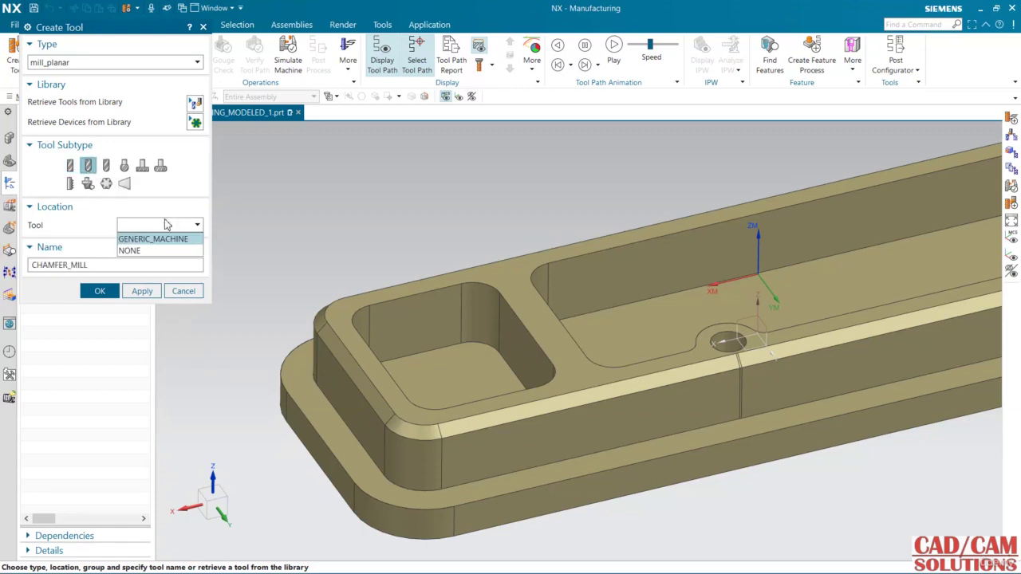
click(167, 223)
click(99, 290)
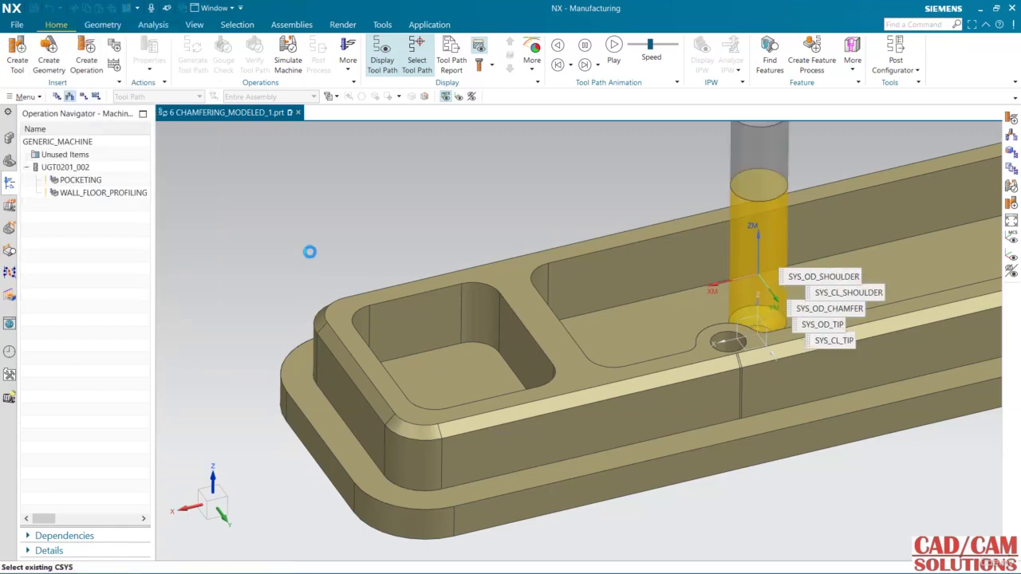
Step: Position the chamfer mill preview against the chamfer at the part's end and compare their profiles in a side view
click(330, 331)
middle_drag(290, 232, 410, 228)
scroll(290, 292, up, 3)
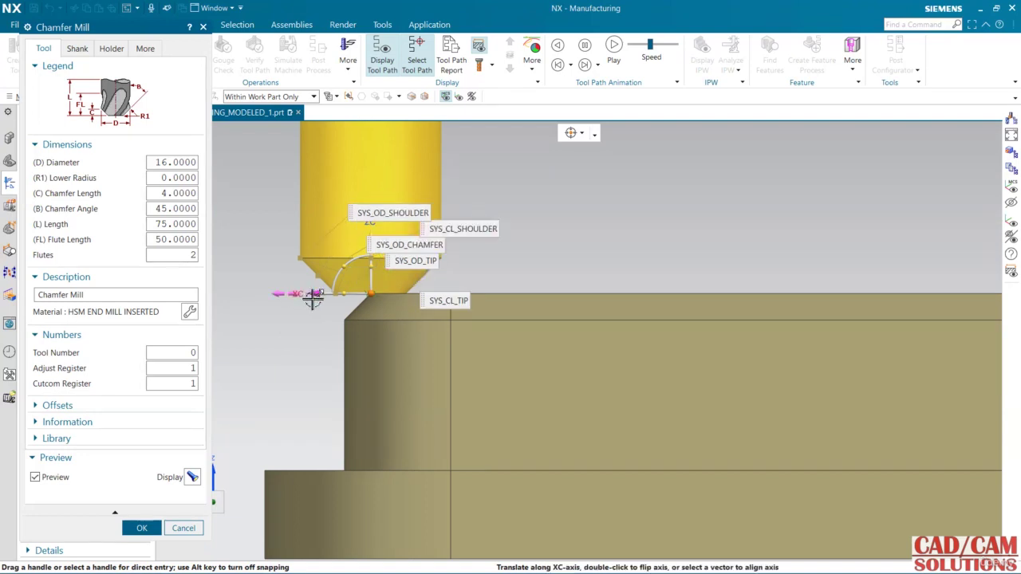
drag(312, 296, 282, 303)
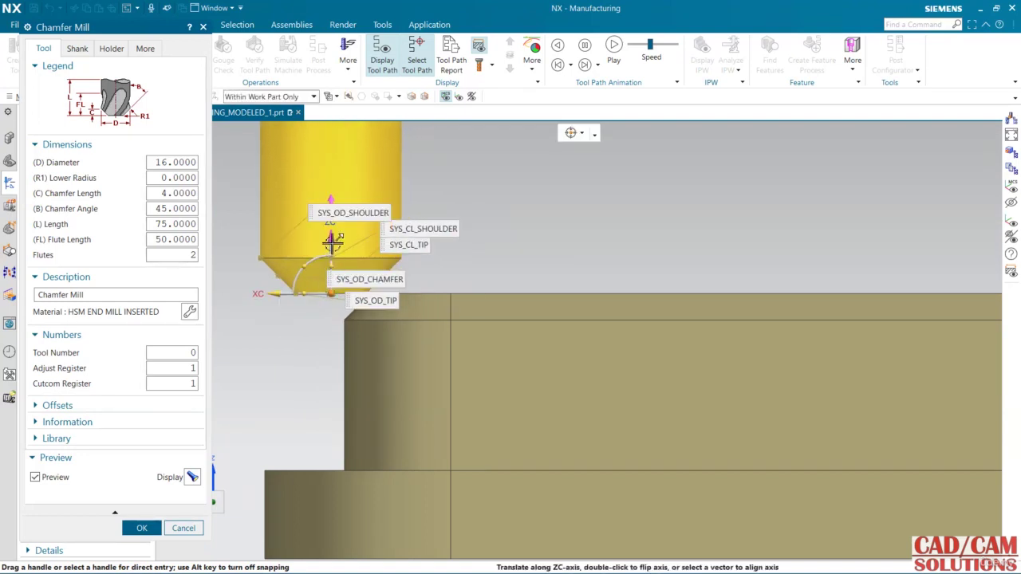
mouse_move(332, 241)
mouse_down()
mouse_move(330, 228)
mouse_move(330, 258)
mouse_up()
scroll(278, 303, up, 5)
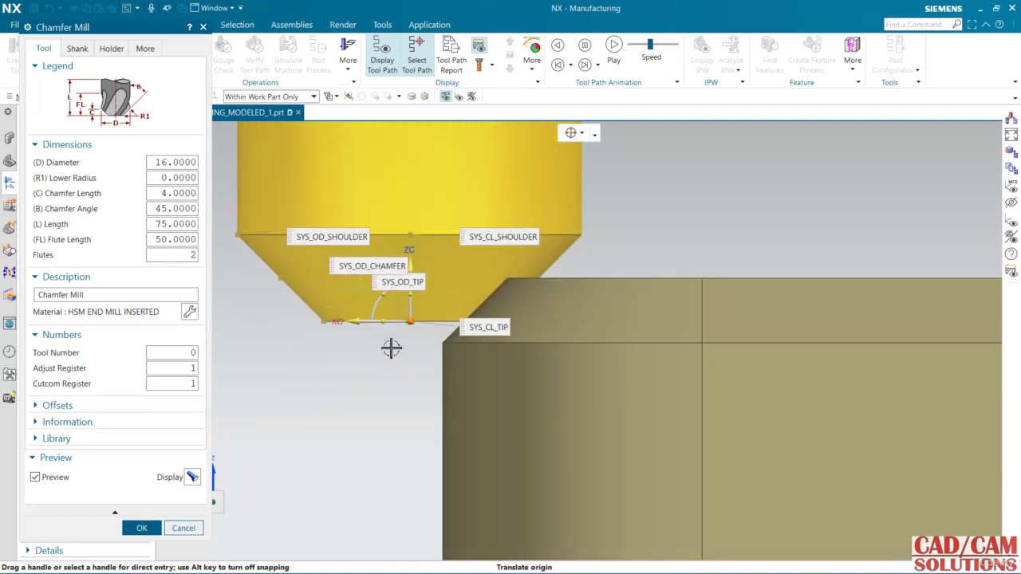
drag(353, 326, 328, 332)
scroll(408, 423, down, 1)
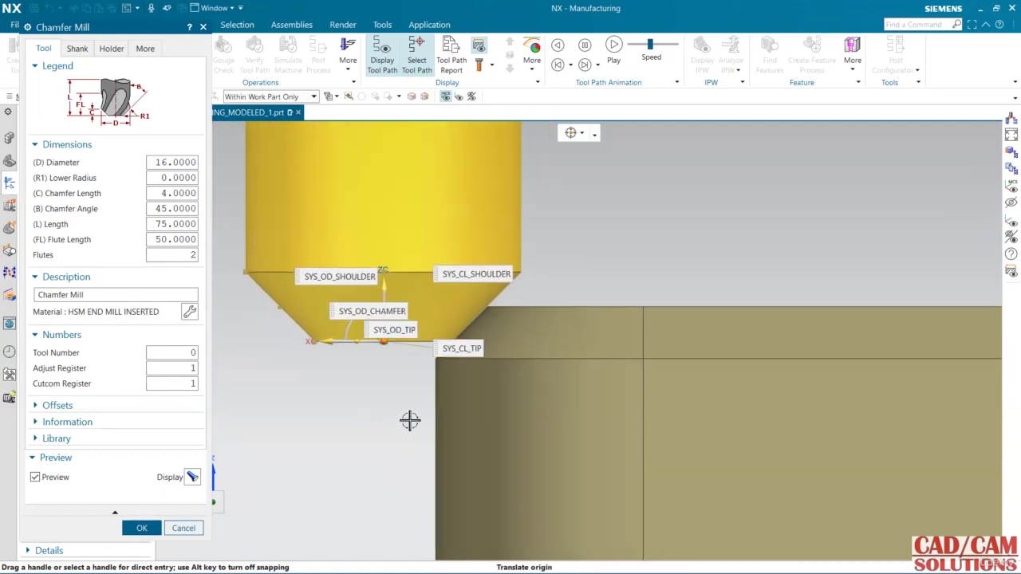
Step: Set the chamfer mill's chamfer length to 5, its length to 65 and its flute length to 40
click(177, 193)
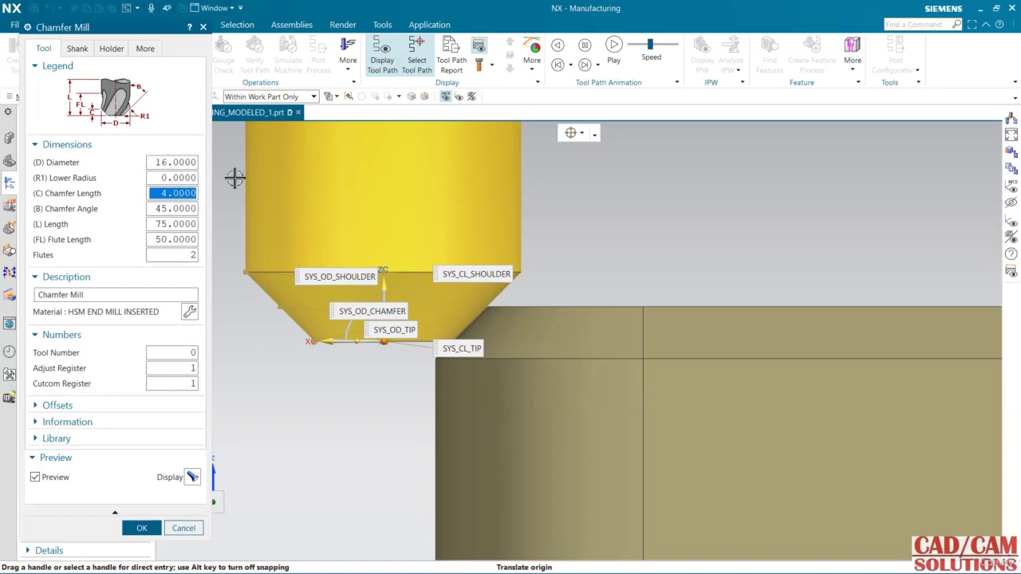
text(5.0)
key(Return)
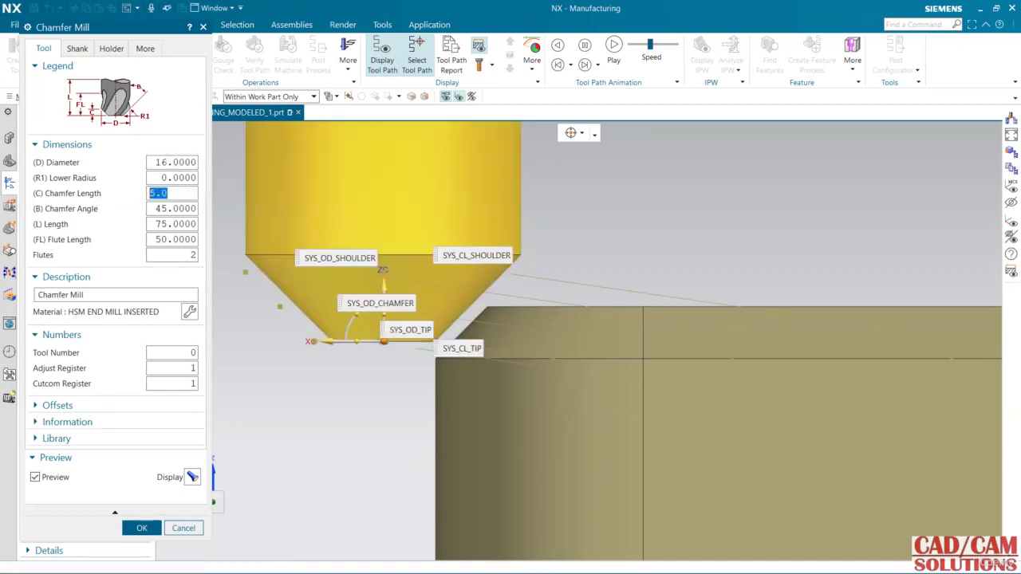
click(174, 224)
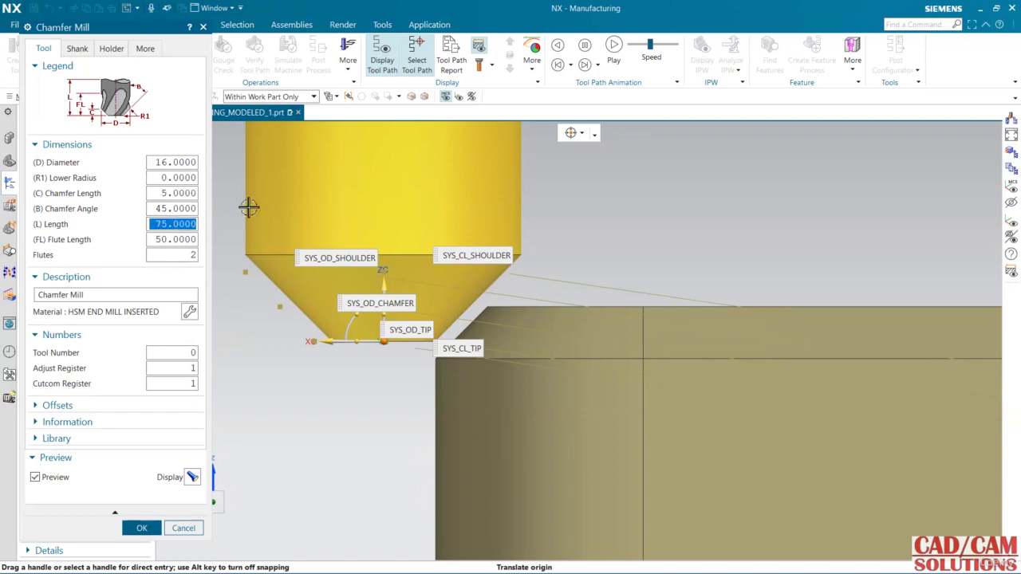
text(65)
key(Return)
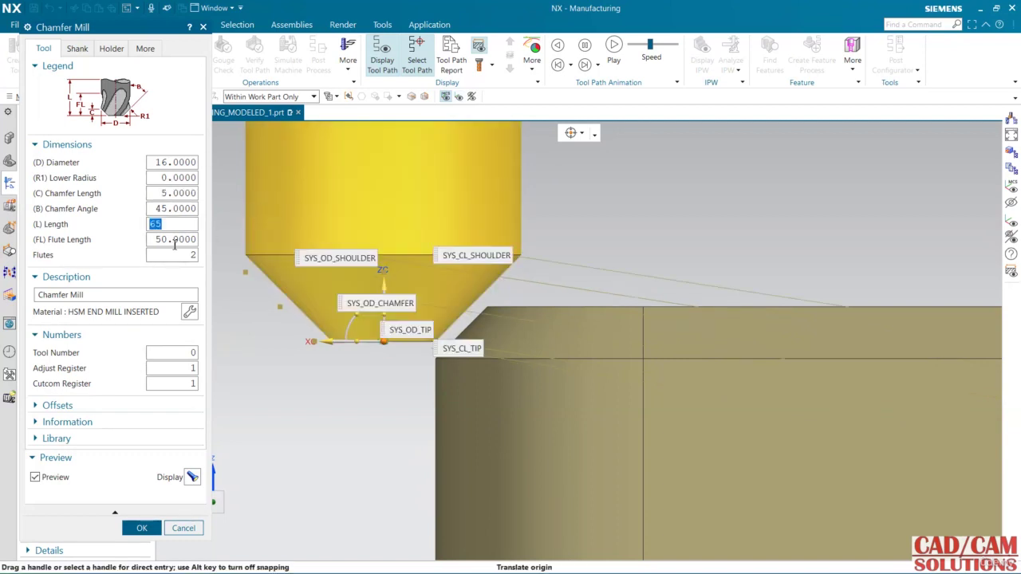
click(174, 242)
text(40)
key(Return)
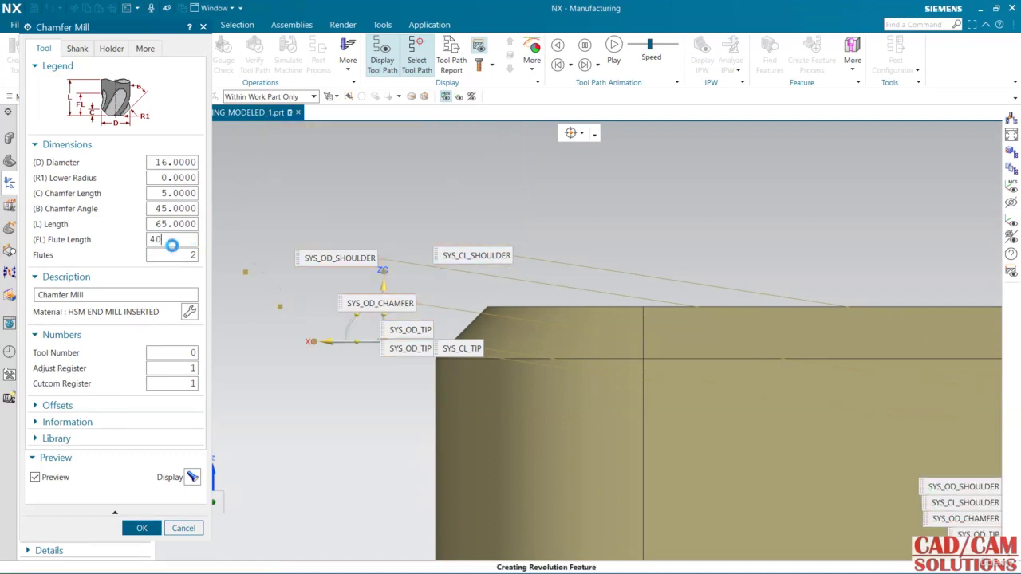
Step: Set the chamfer mill's tool number, adjust register and cutcom register to 2
click(170, 353)
text(2.)
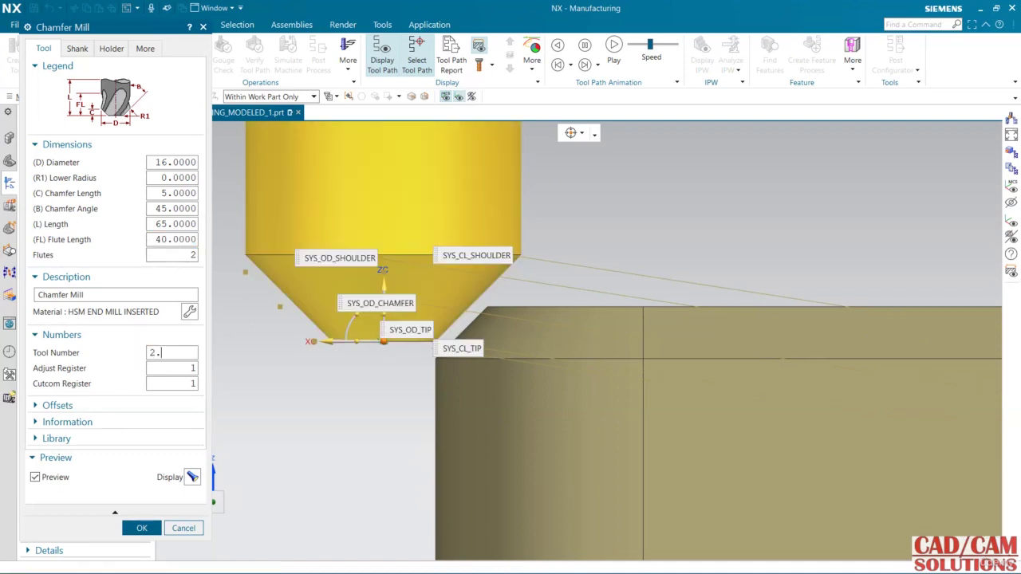
key(Return)
click(188, 368)
text(2)
click(185, 384)
text(2)
scroll(337, 380, down, 5)
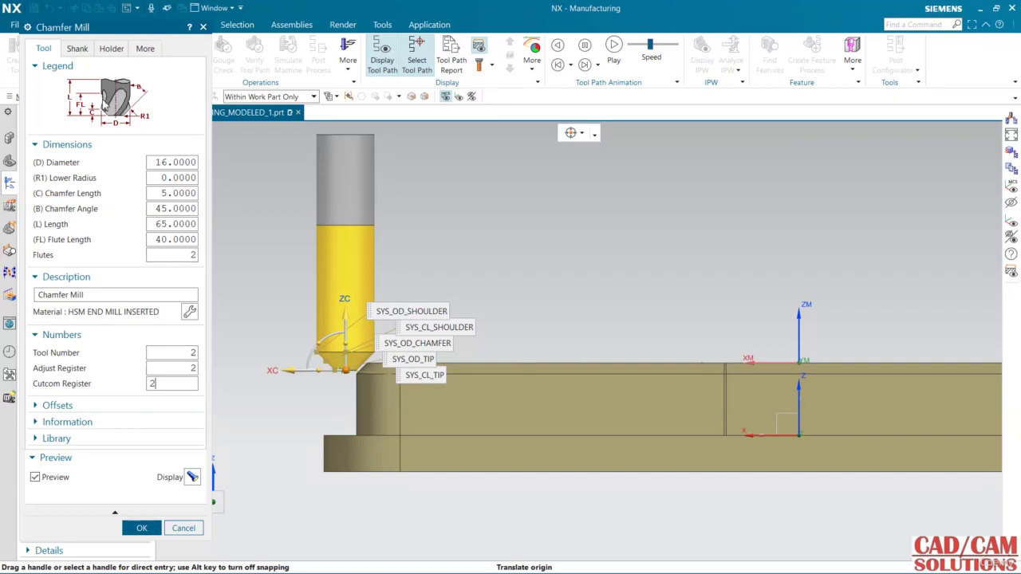
Step: Retrieve the Milling_Drilling holder HLD001_00006 (medium compression) from the library for the chamfer mill and accept the tool
click(110, 48)
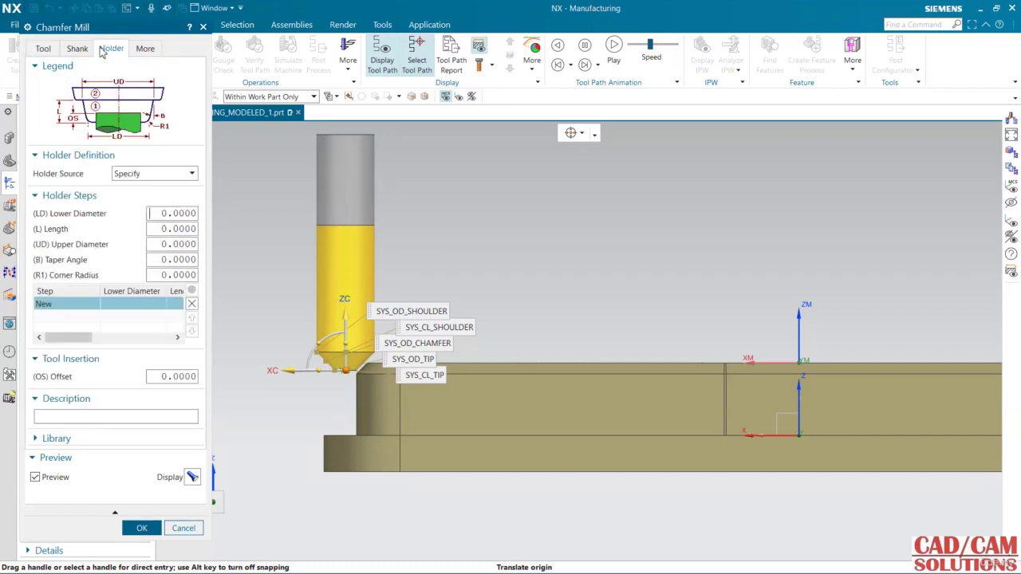
click(135, 439)
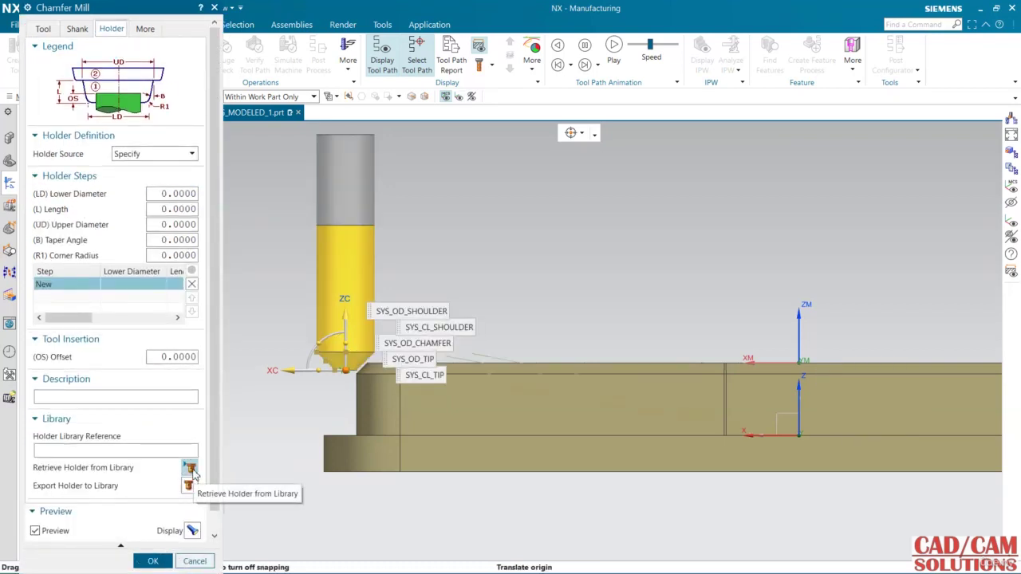
click(189, 469)
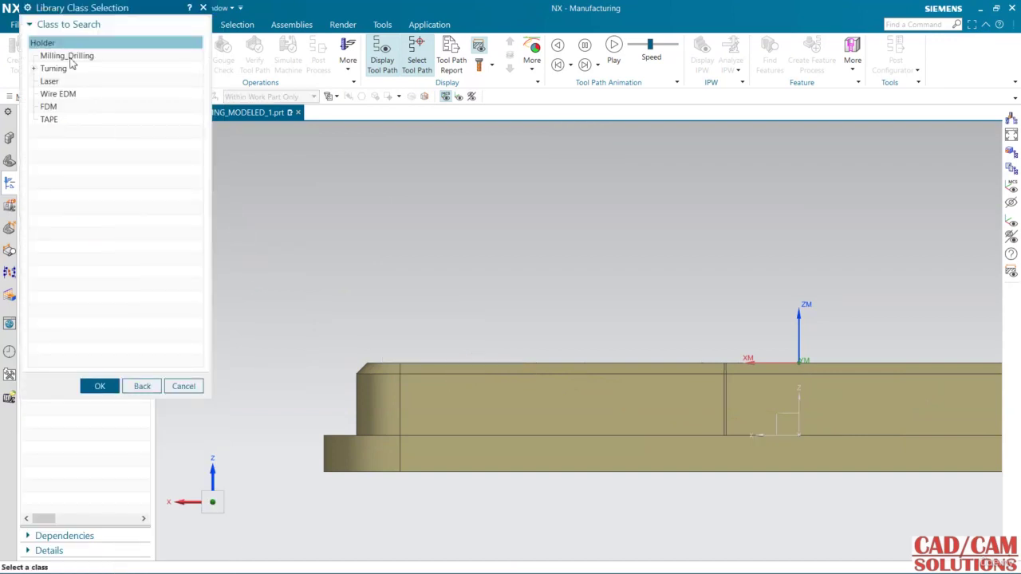
double_click(68, 56)
click(97, 231)
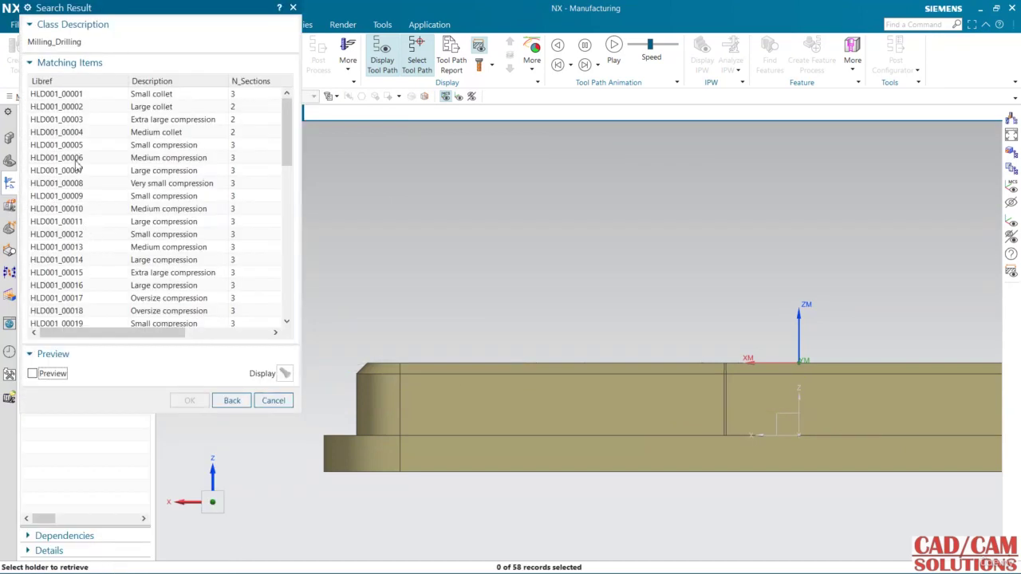
click(145, 160)
click(188, 399)
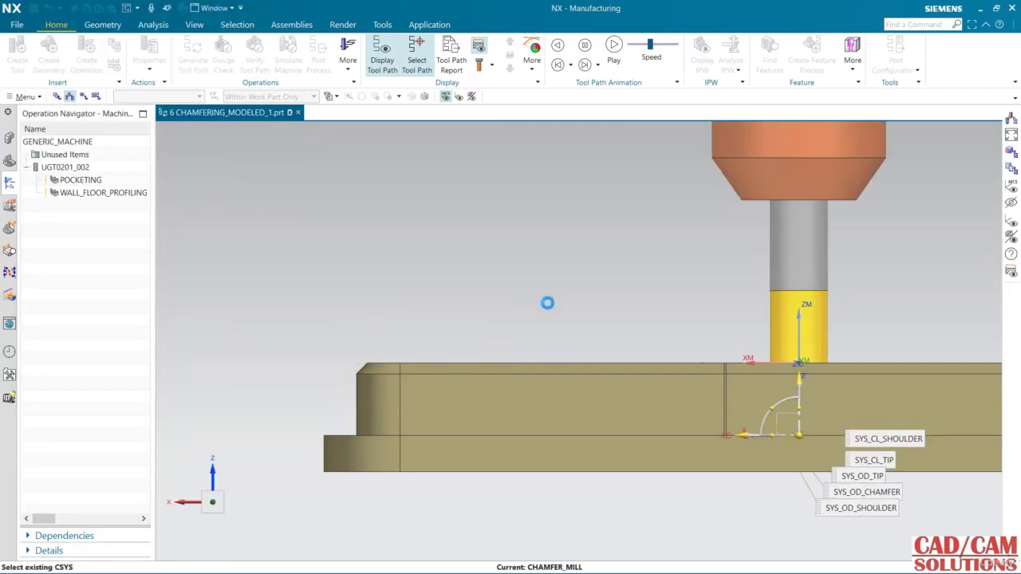
middle_drag(635, 341, 586, 369)
click(155, 562)
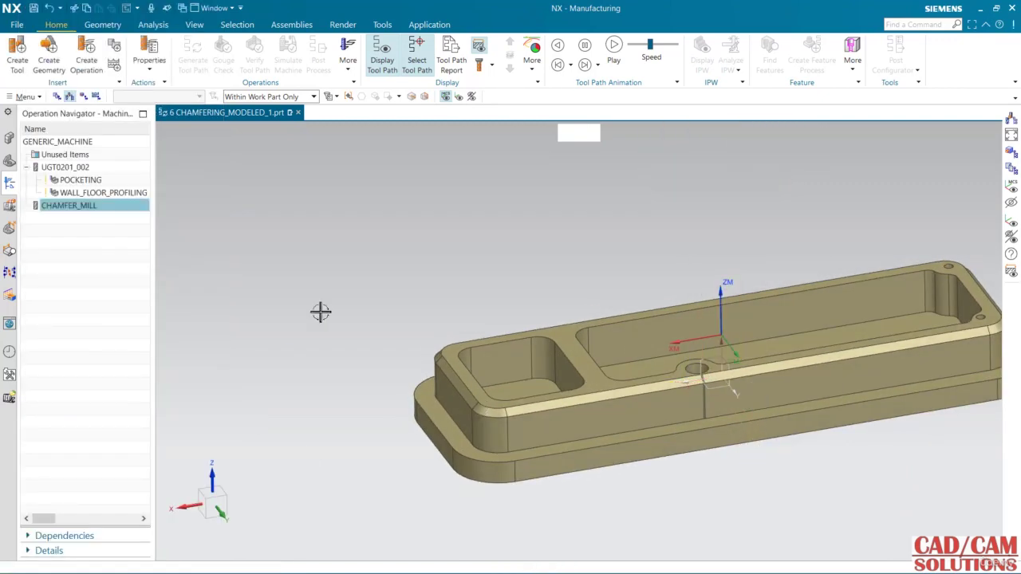
Step: Start a new mill_planar operation of subtype CHAMFERING_MODELED and uncover the operation navigator
middle_drag(319, 310, 285, 282)
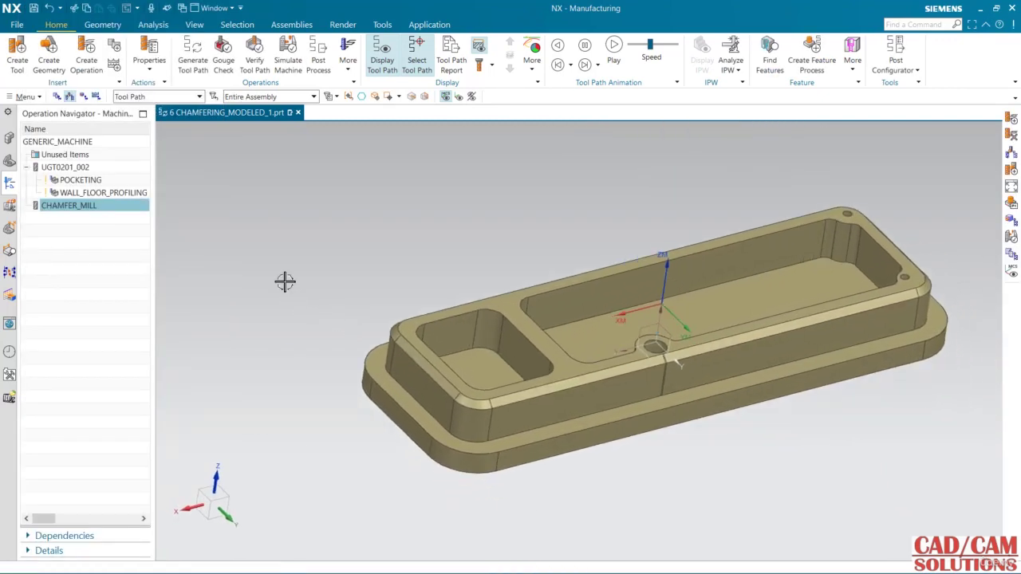
scroll(713, 314, up, 2)
click(101, 76)
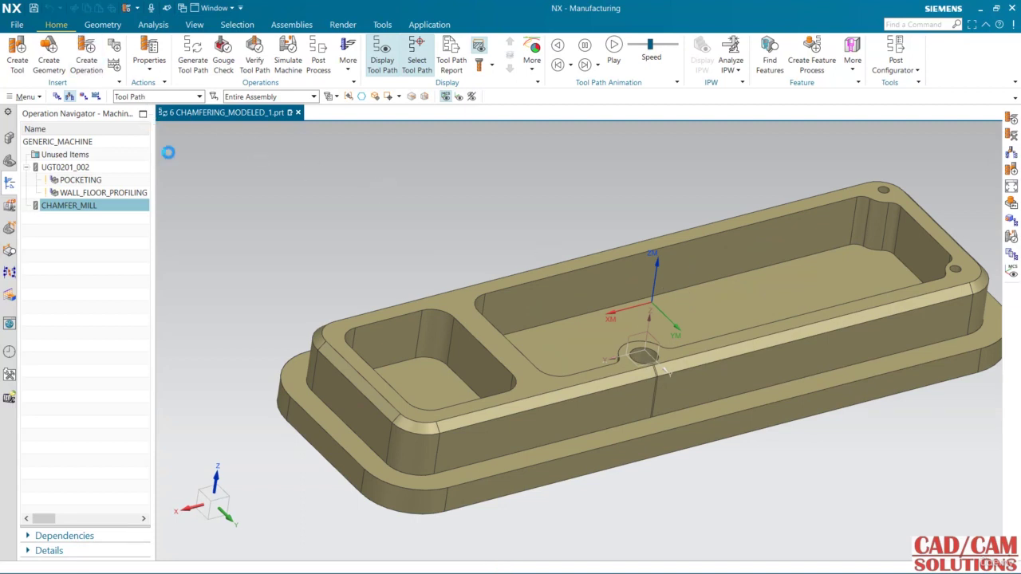
mouse_move(162, 85)
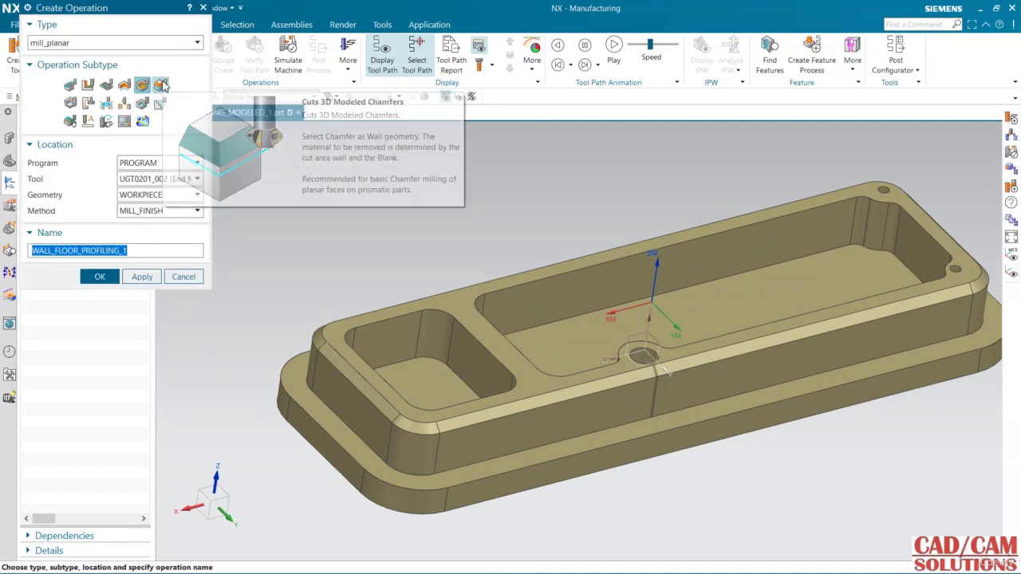
click(160, 85)
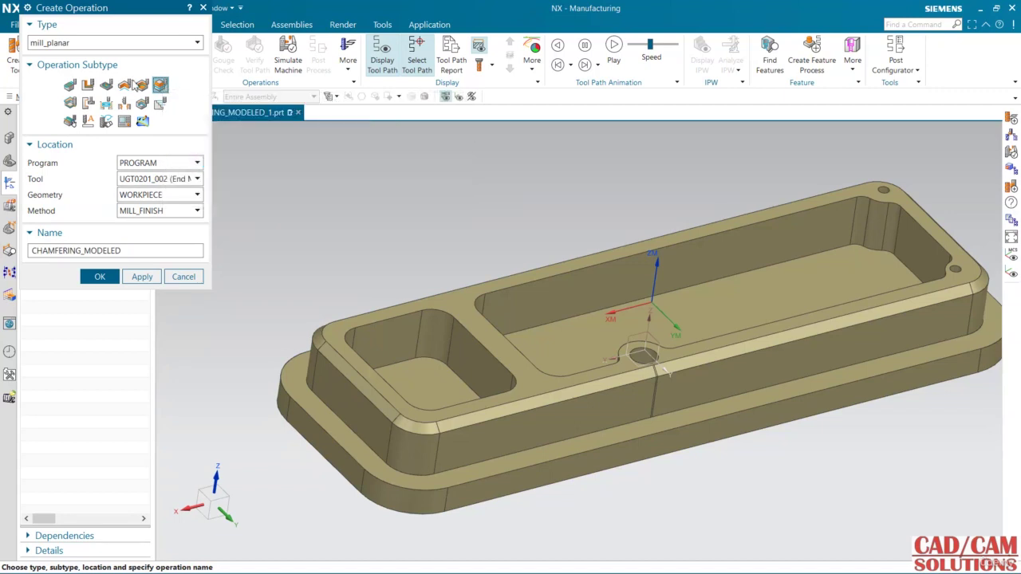
drag(127, 8, 227, 33)
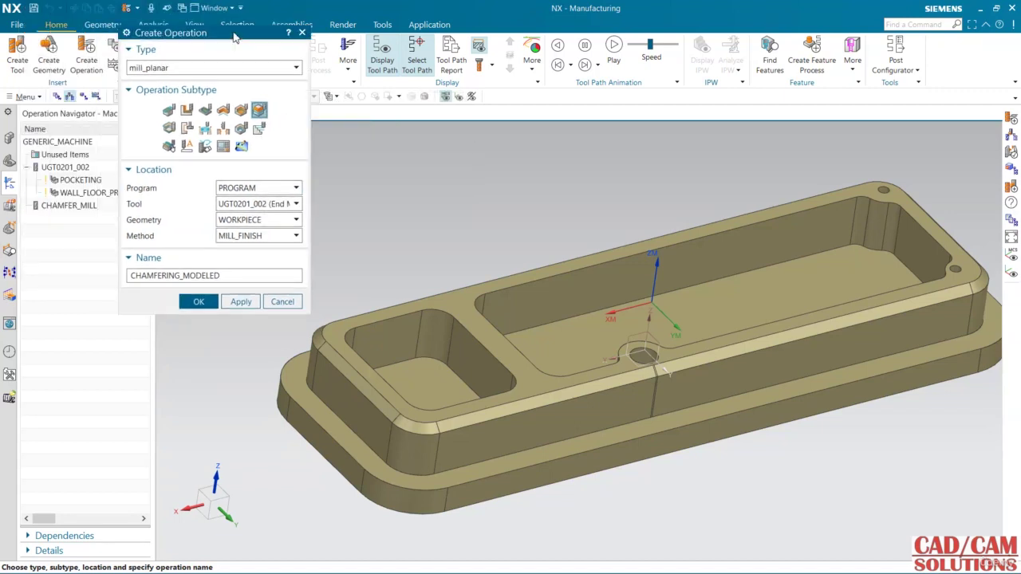
Step: Place the operation under PROGRAM with the CHAMFER_MILL tool and WORKPIECE geometry, and create it
click(56, 96)
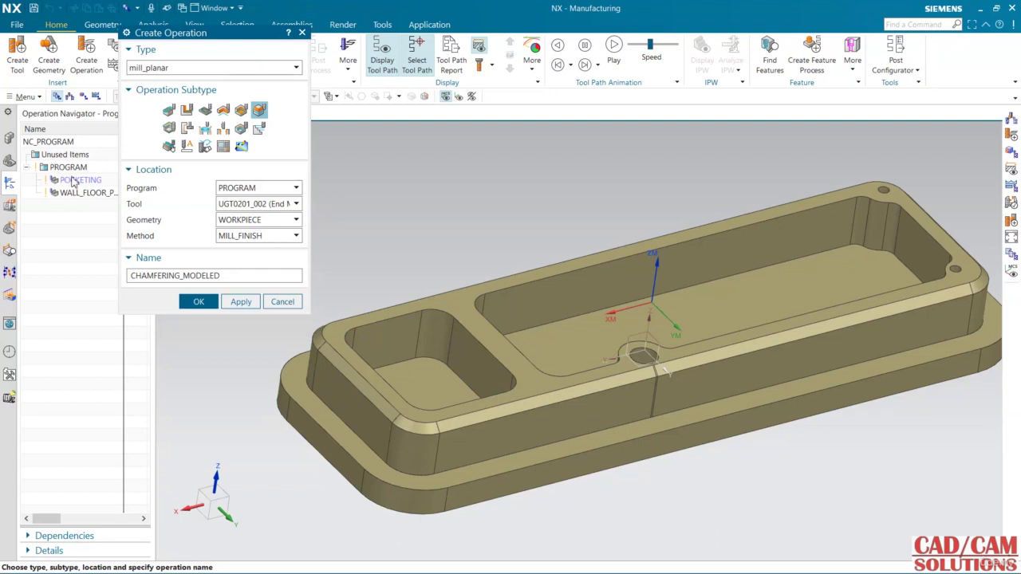
click(72, 168)
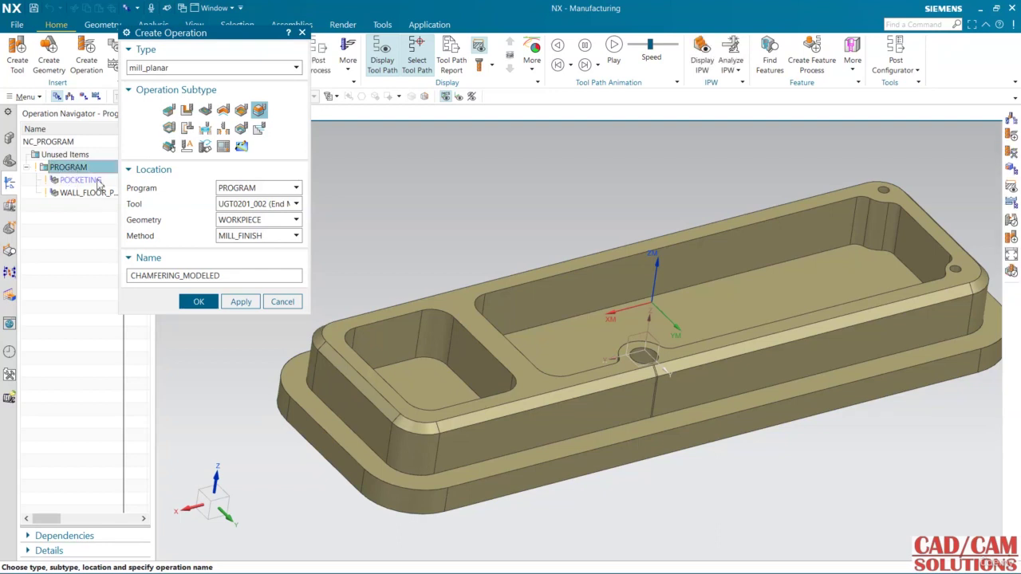
click(70, 96)
click(71, 206)
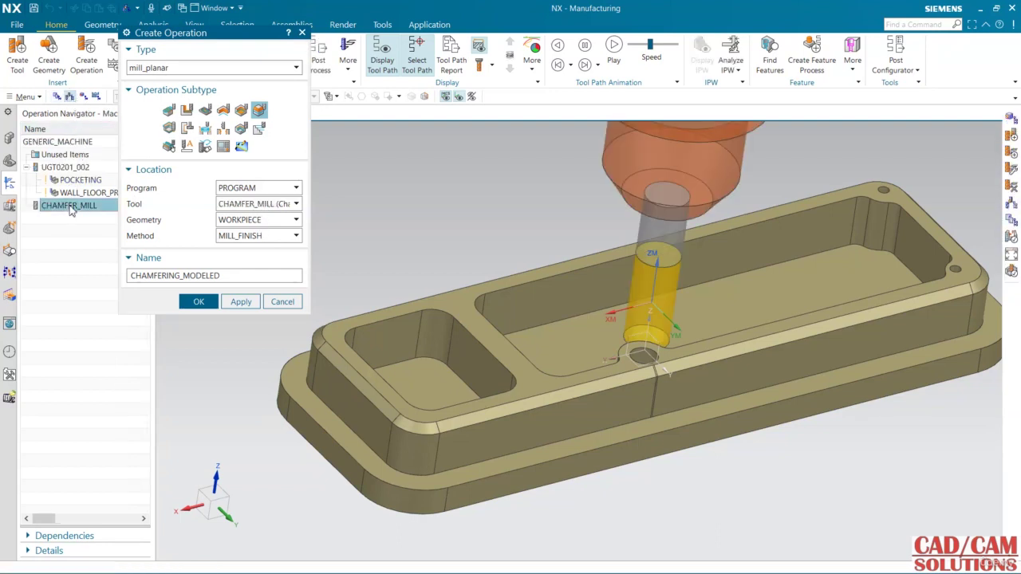
click(84, 96)
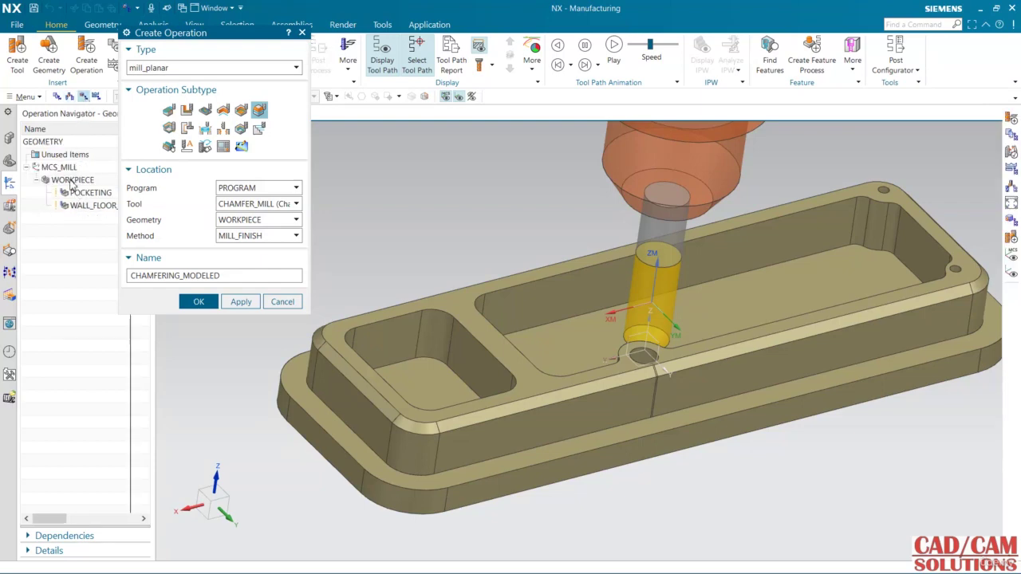
click(72, 182)
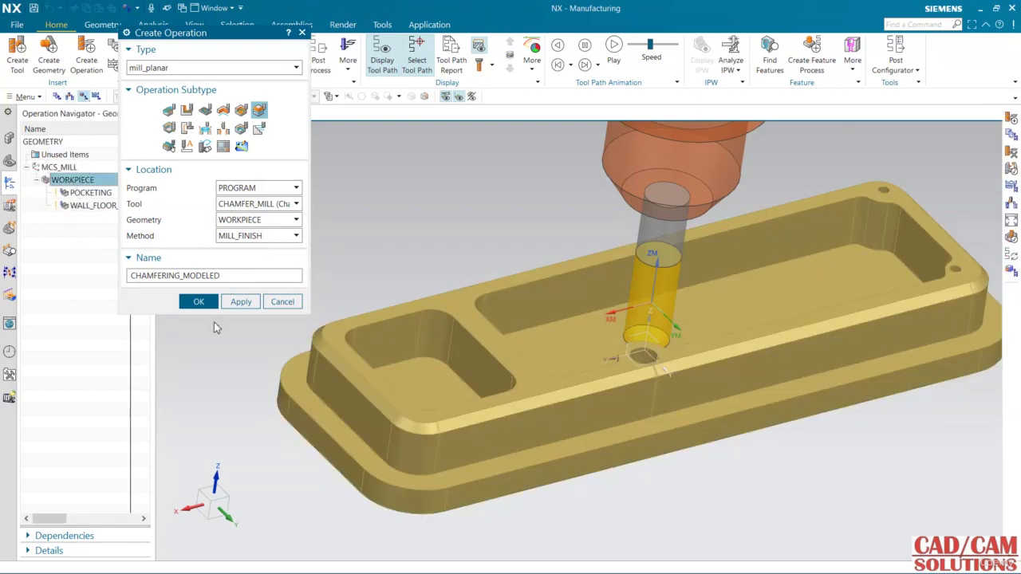
click(199, 302)
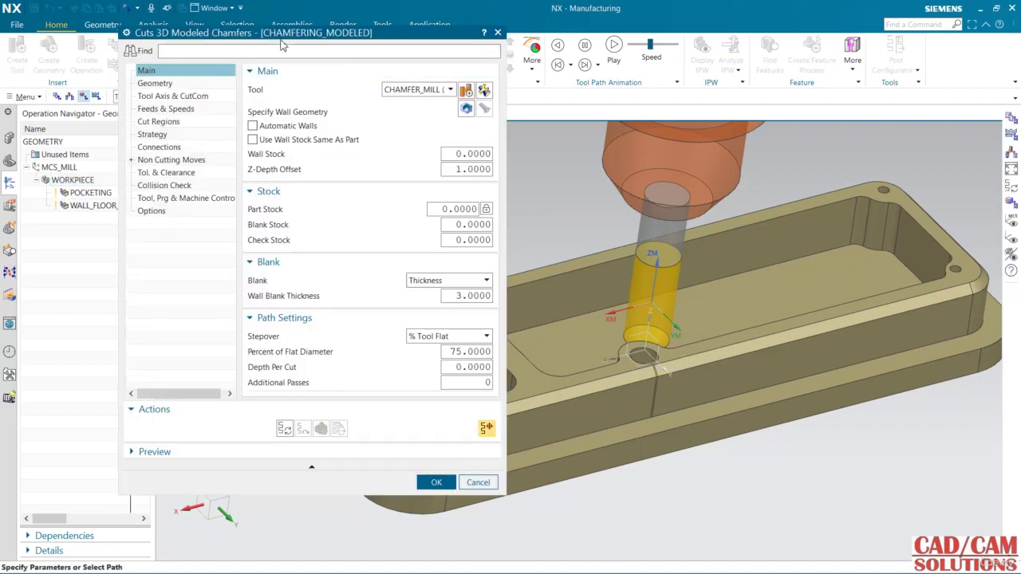
Step: Specify the part's outer top chamfer faces as wall geometry, selecting them with the Tangent Faces rule
drag(280, 46, 157, 30)
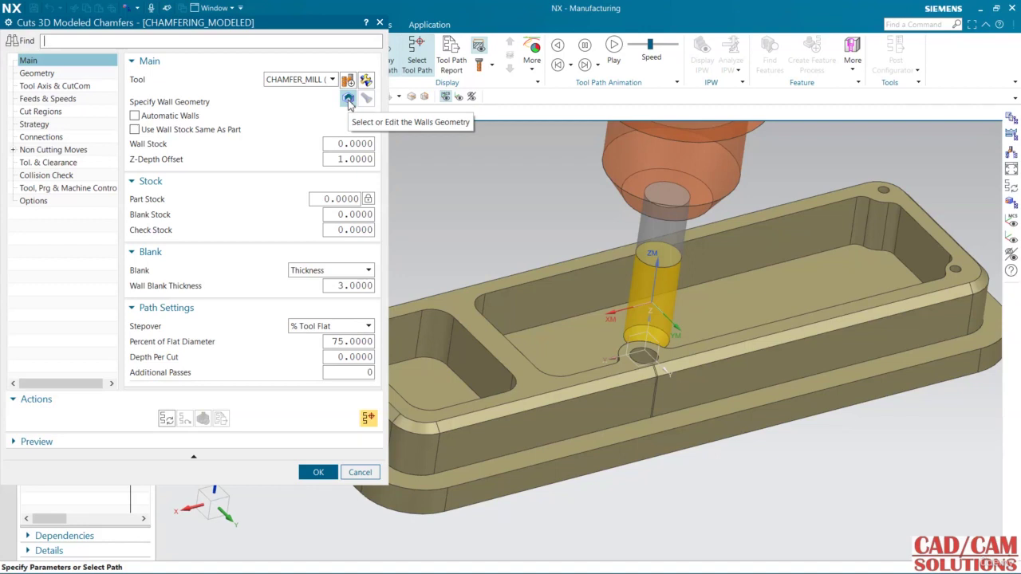
click(349, 98)
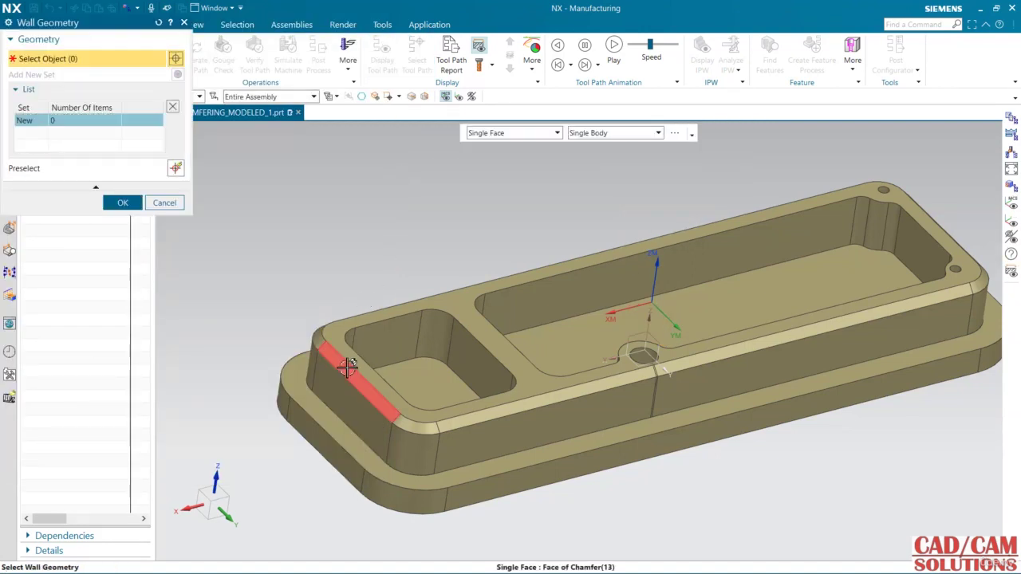
click(484, 133)
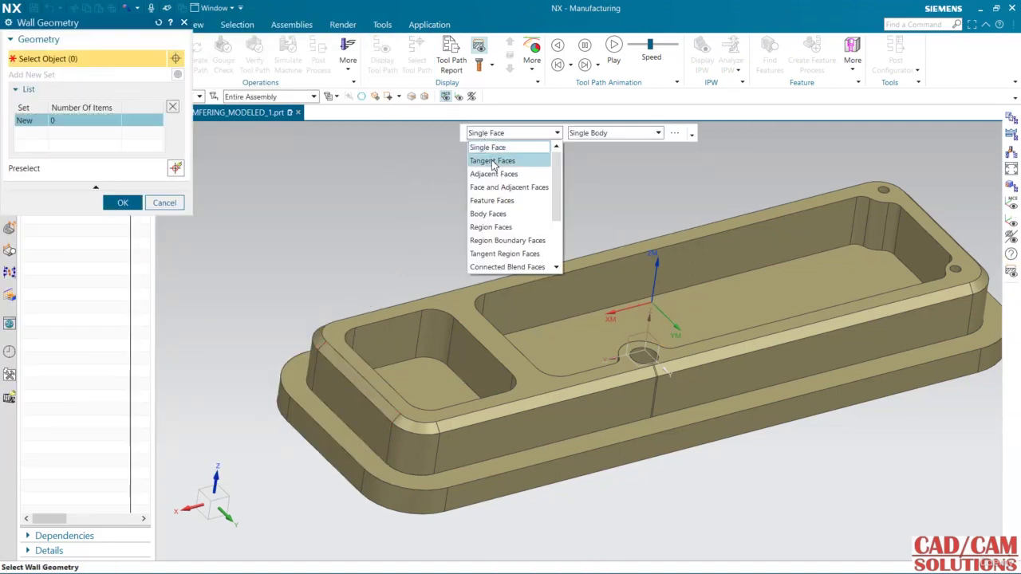
click(492, 161)
click(364, 381)
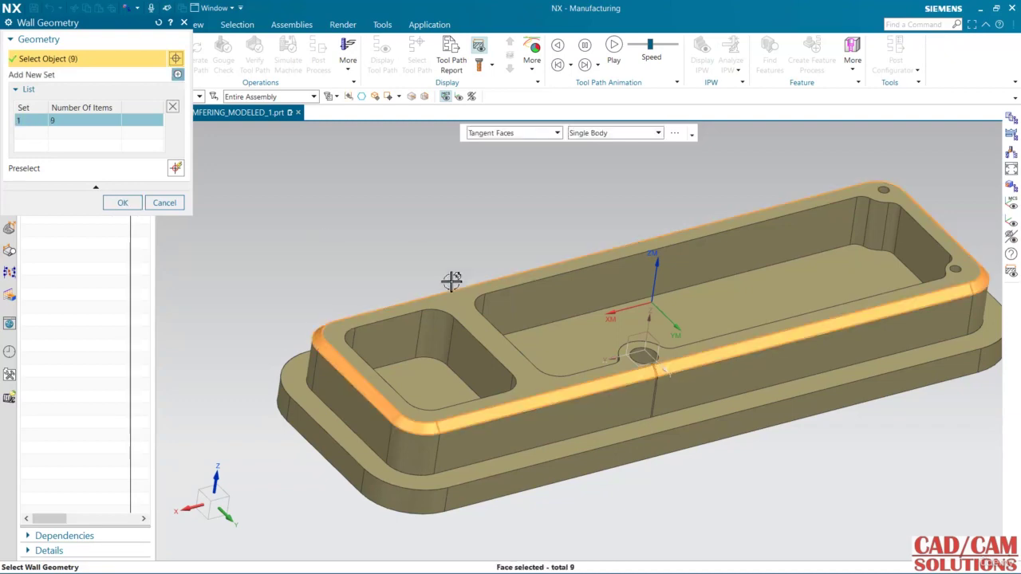
mouse_move(451, 280)
middle_down()
mouse_move(438, 333)
mouse_move(426, 276)
mouse_move(446, 264)
mouse_move(427, 249)
mouse_move(428, 266)
mouse_move(449, 282)
mouse_move(458, 275)
middle_up()
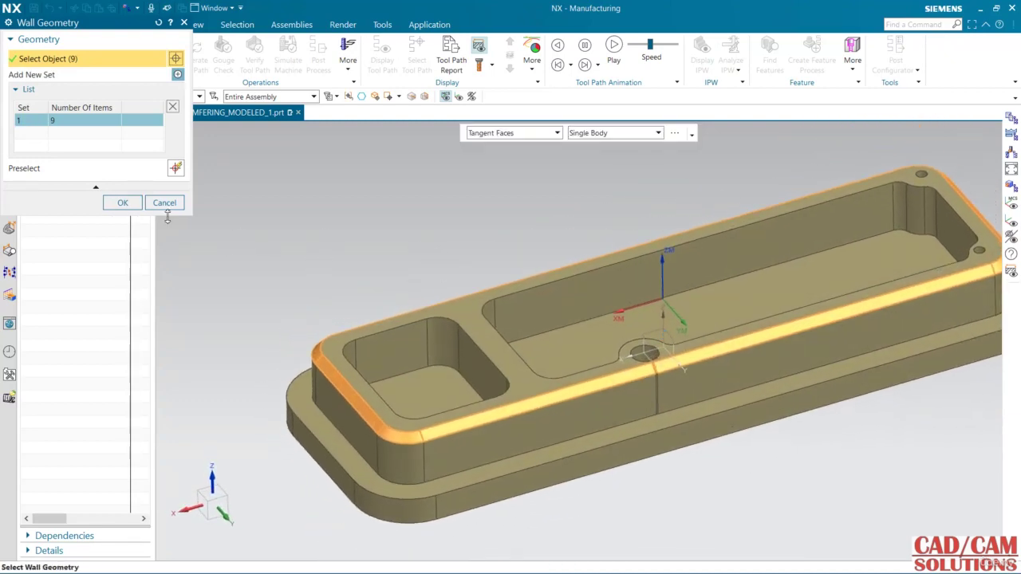
click(139, 204)
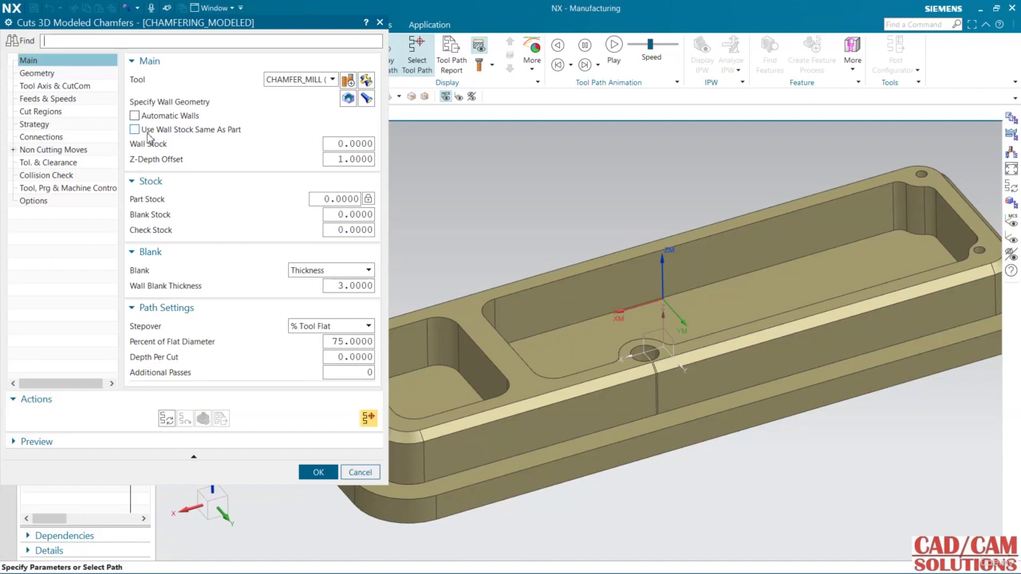
Step: Make the wall stock the same as the part stock and set the blank to 3D IPW
click(176, 132)
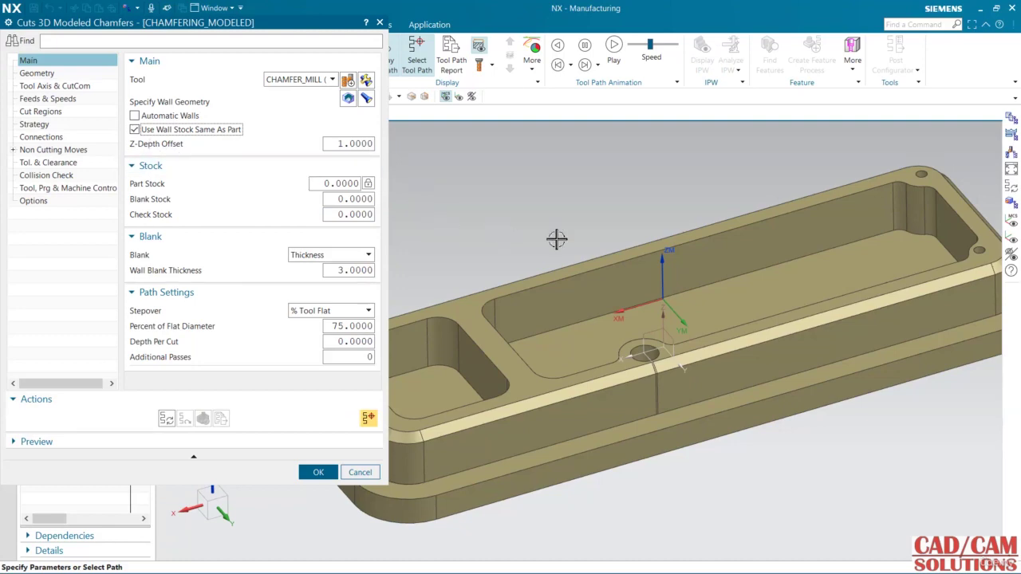
middle_drag(553, 222, 731, 258)
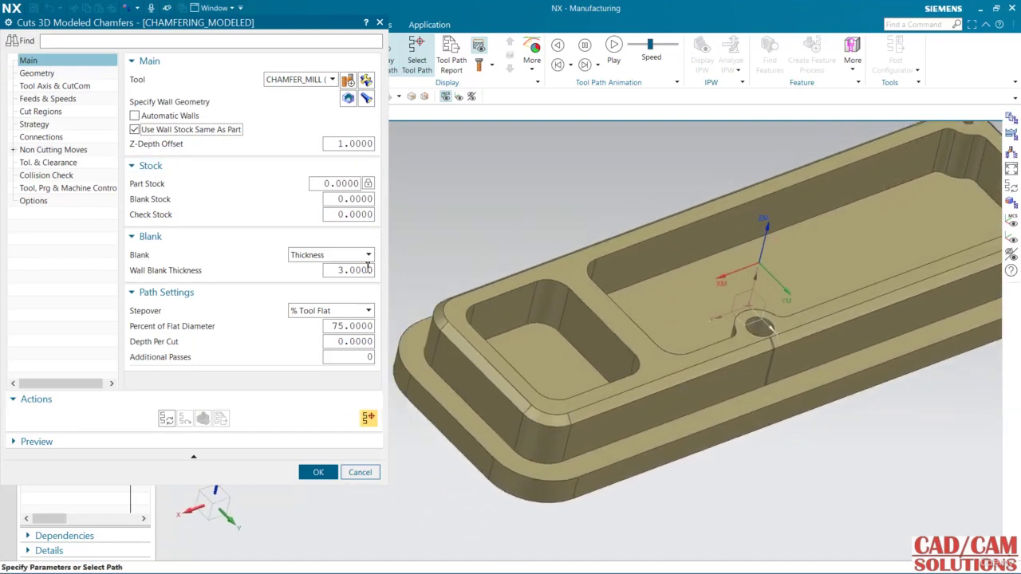
drag(203, 43, 359, 64)
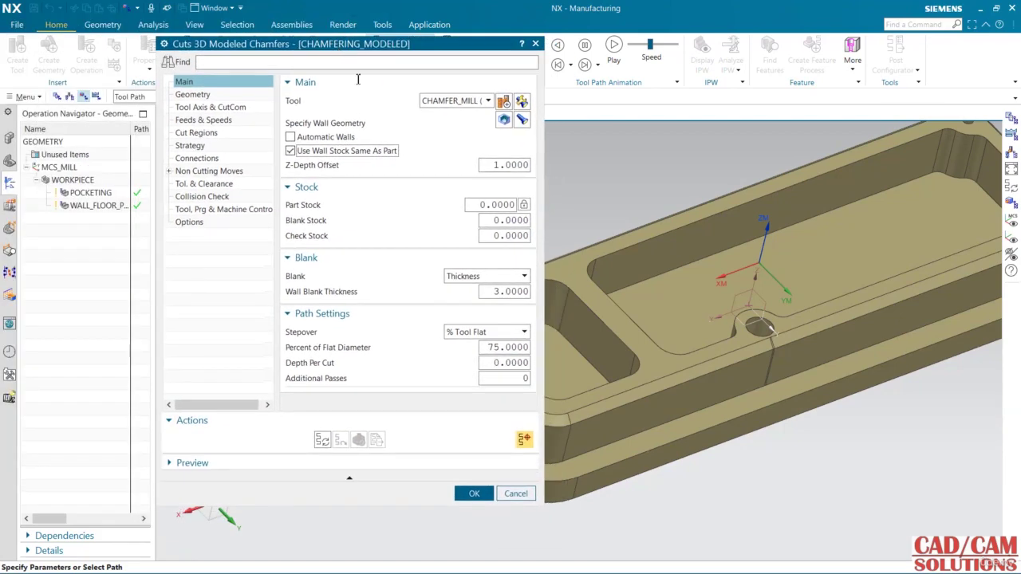
click(481, 278)
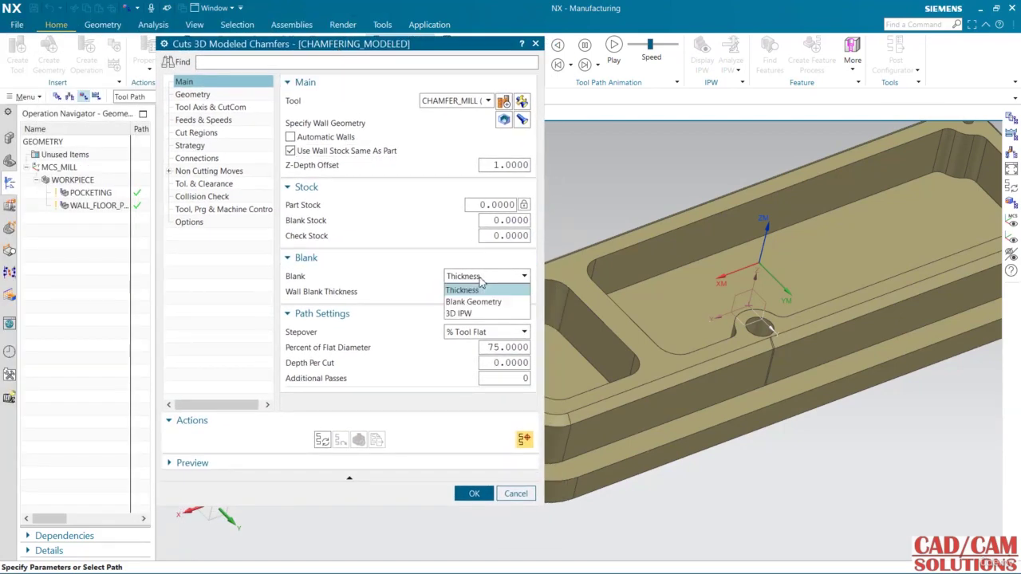
click(465, 314)
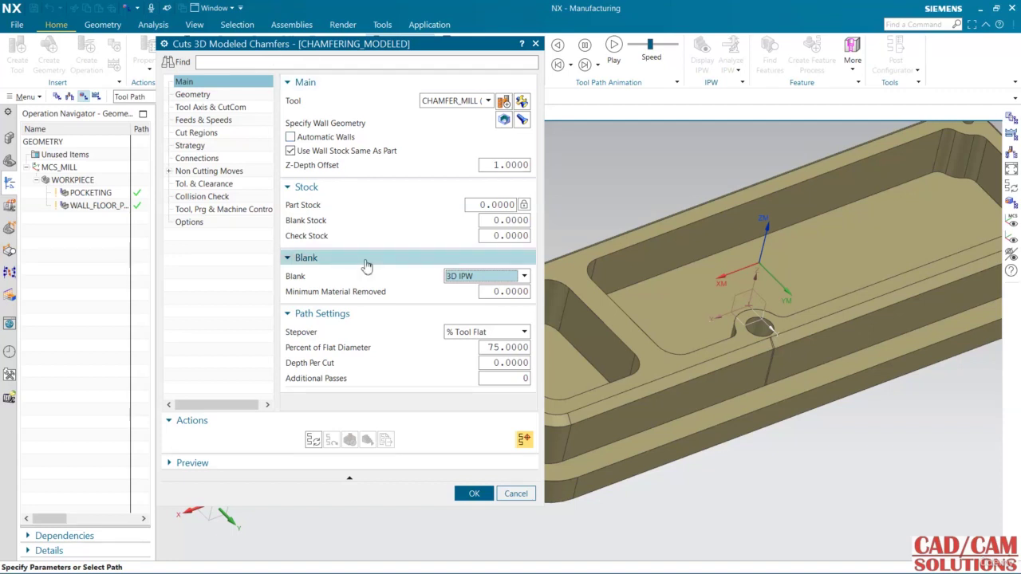
Step: Set the stepover's percent of flat diameter to 50 and generate the chamfering tool path
double_click(496, 351)
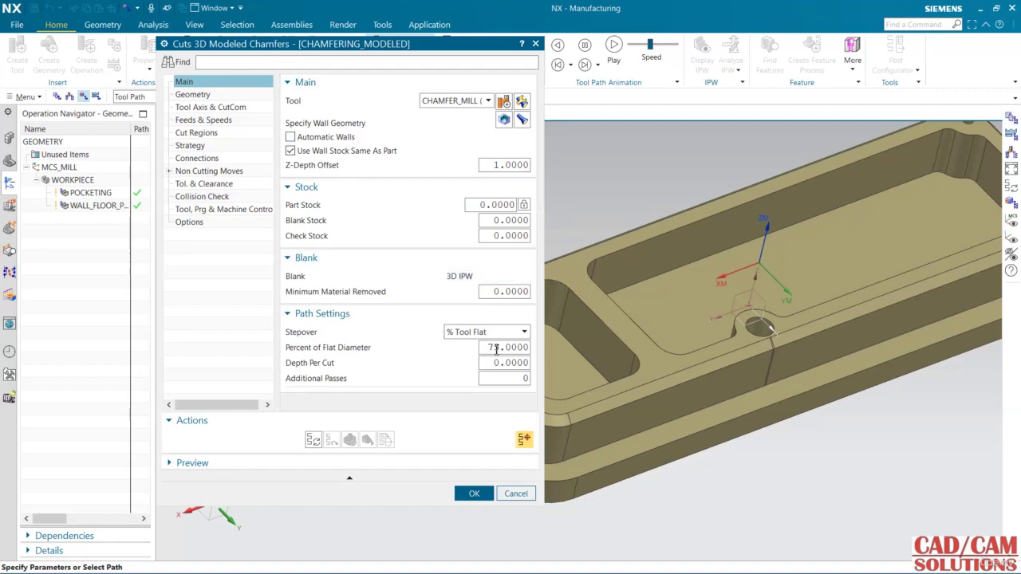
text(50)
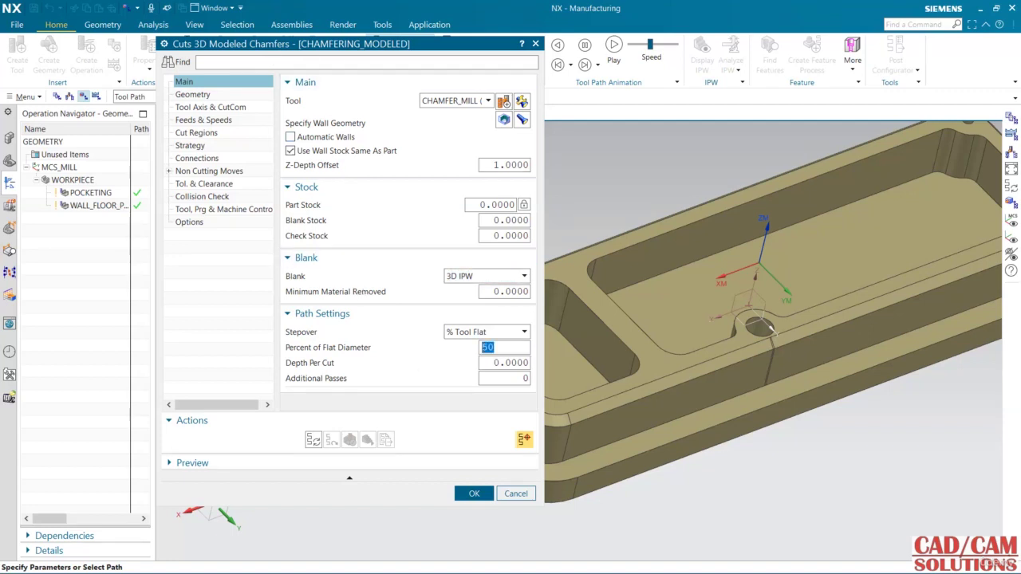
double_click(510, 363)
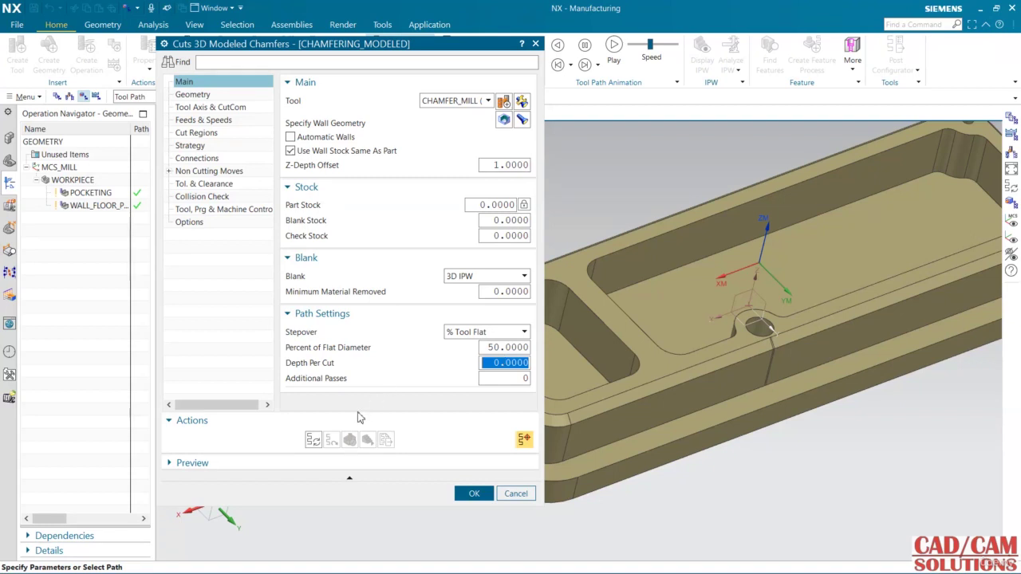
click(314, 441)
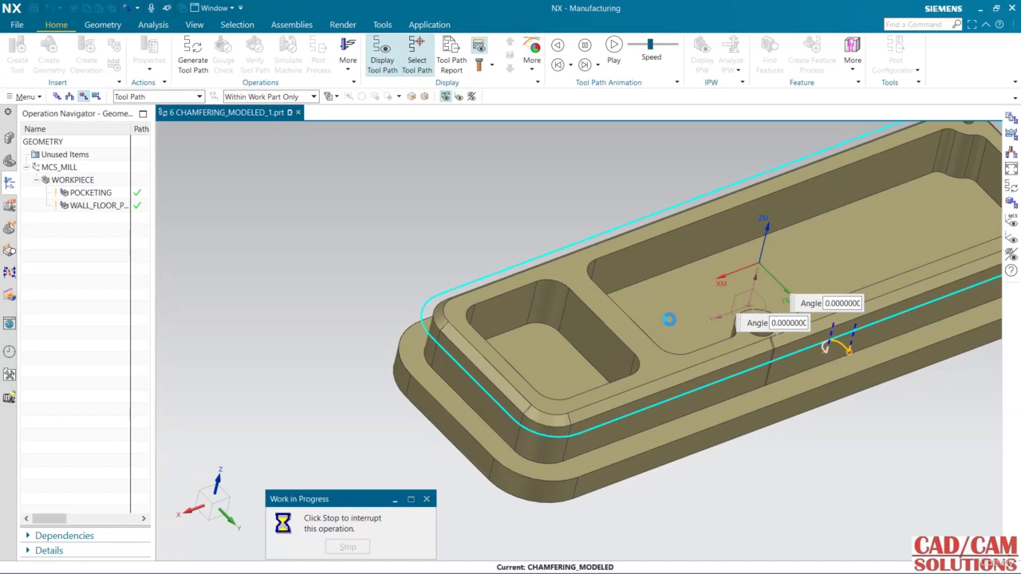
Step: Verify the tool path step by step in an end view, examining how the tool tip meets the chamfer's lower edge
middle_drag(672, 333, 643, 356)
key(F8)
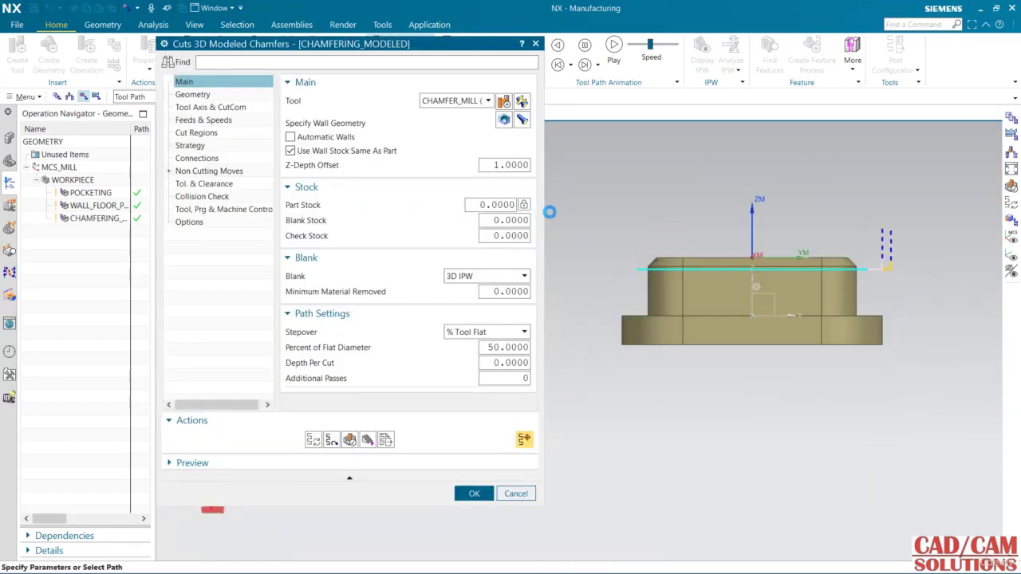
click(351, 436)
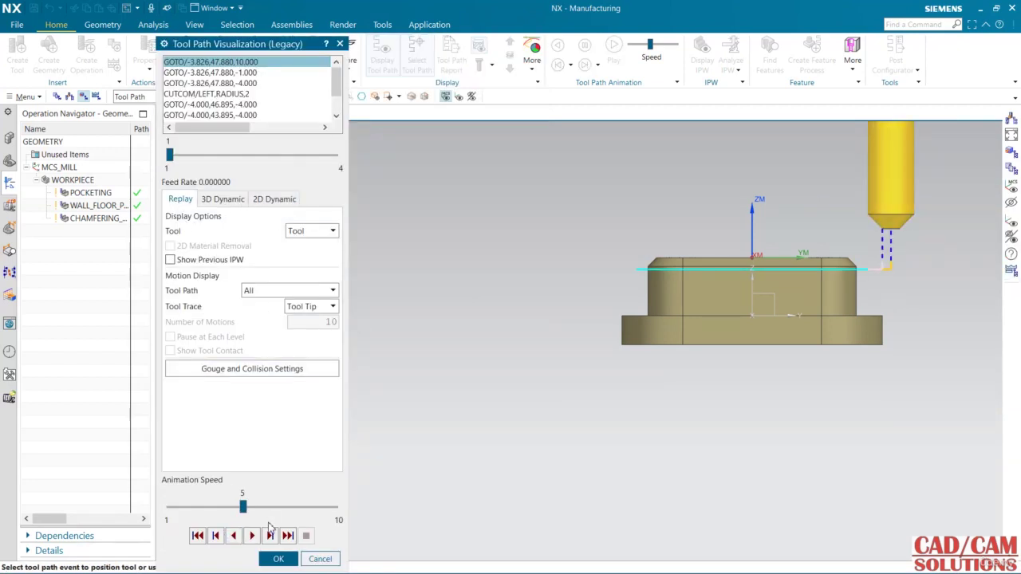
click(271, 536)
click(271, 536)
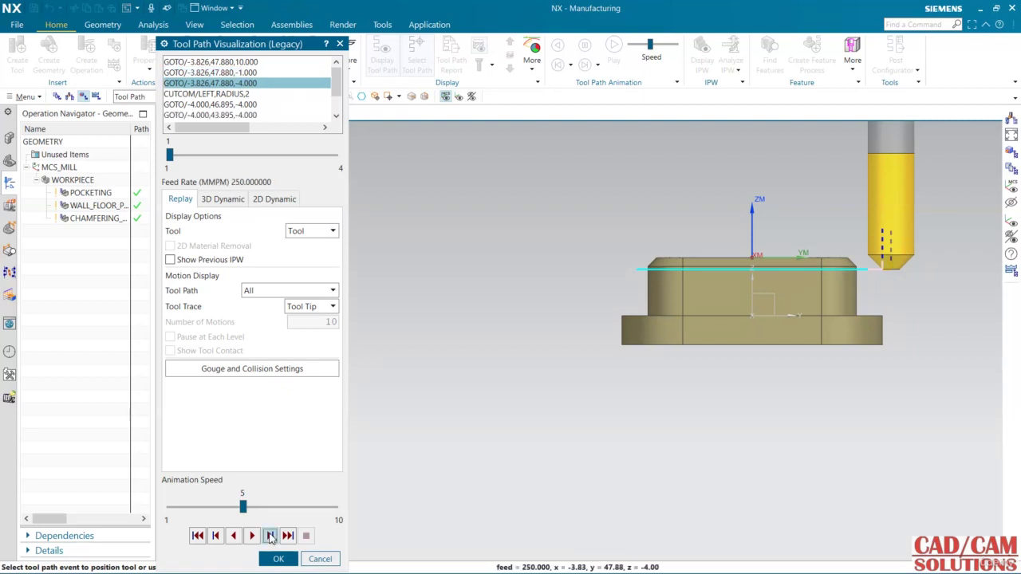
click(272, 536)
click(271, 536)
click(271, 535)
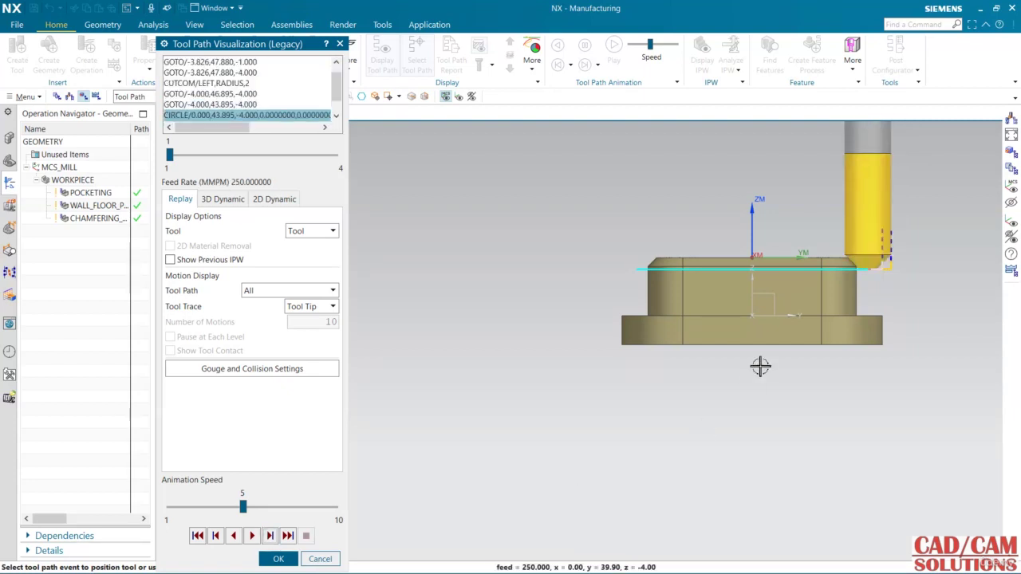
scroll(871, 263, up, 4)
scroll(871, 263, up, 5)
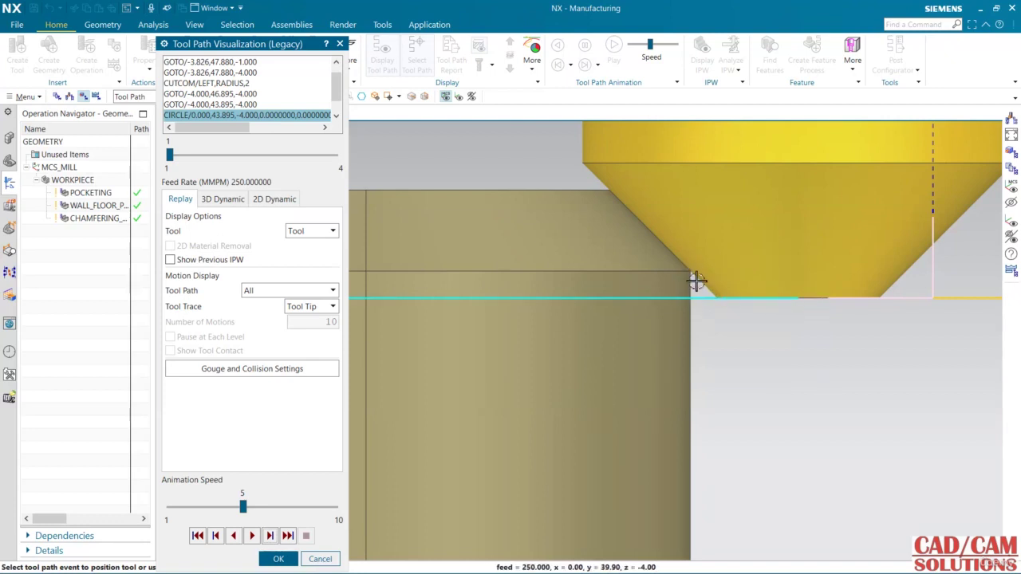
click(287, 558)
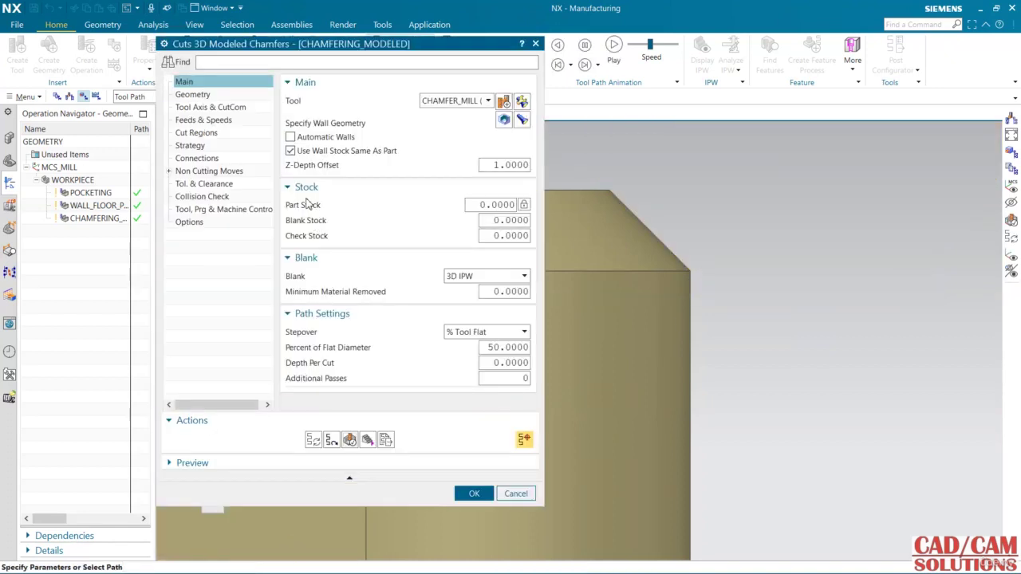
Step: Set the Z-depth offset to 2 and regenerate the chamfering tool path
double_click(501, 165)
text(2.)
click(313, 439)
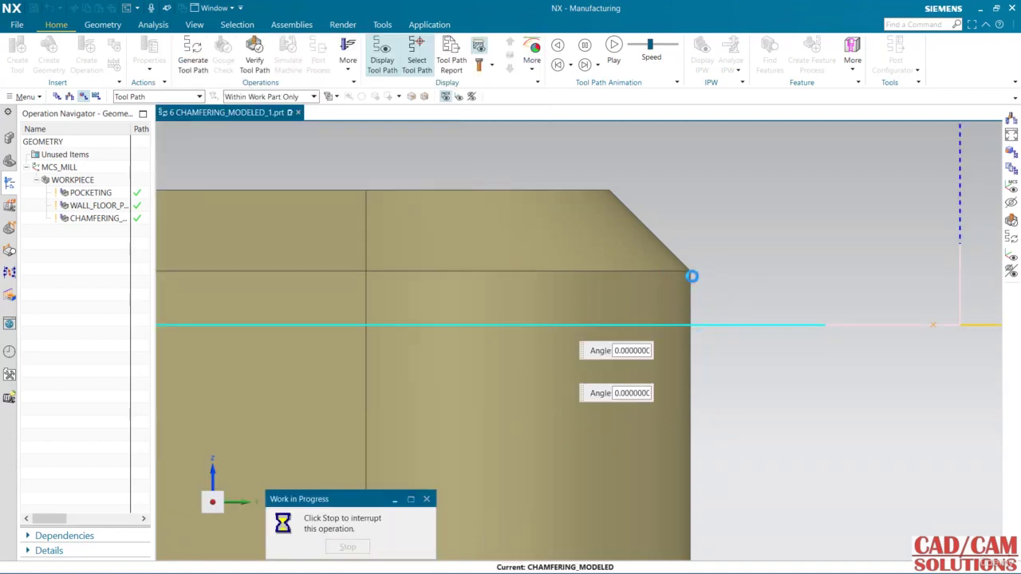
Step: Step through the regenerated tool path to examine the tool tip's depth below the chamfer
click(350, 440)
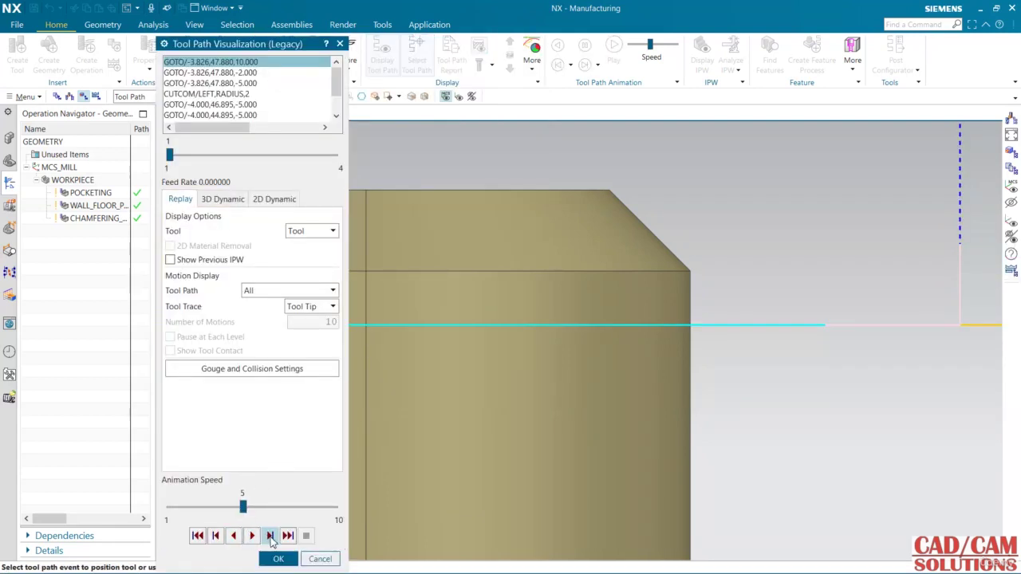
click(270, 535)
click(269, 535)
click(270, 535)
click(269, 535)
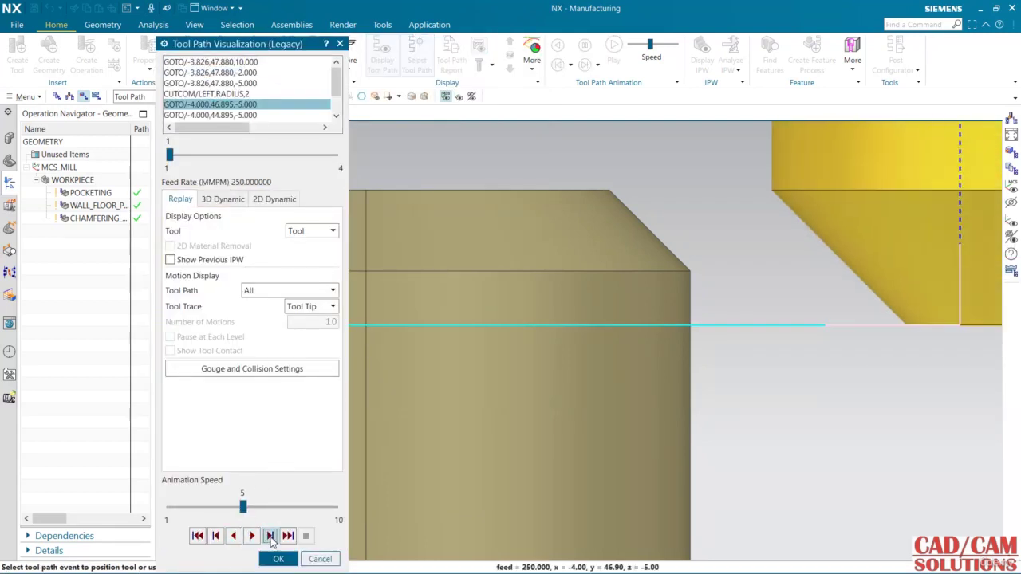
click(270, 535)
click(270, 535)
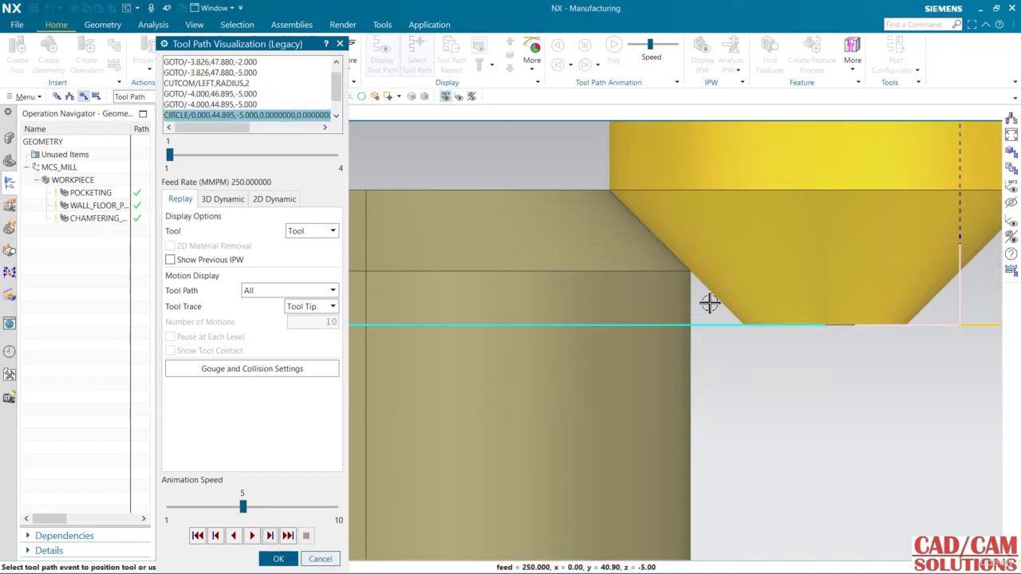
click(278, 558)
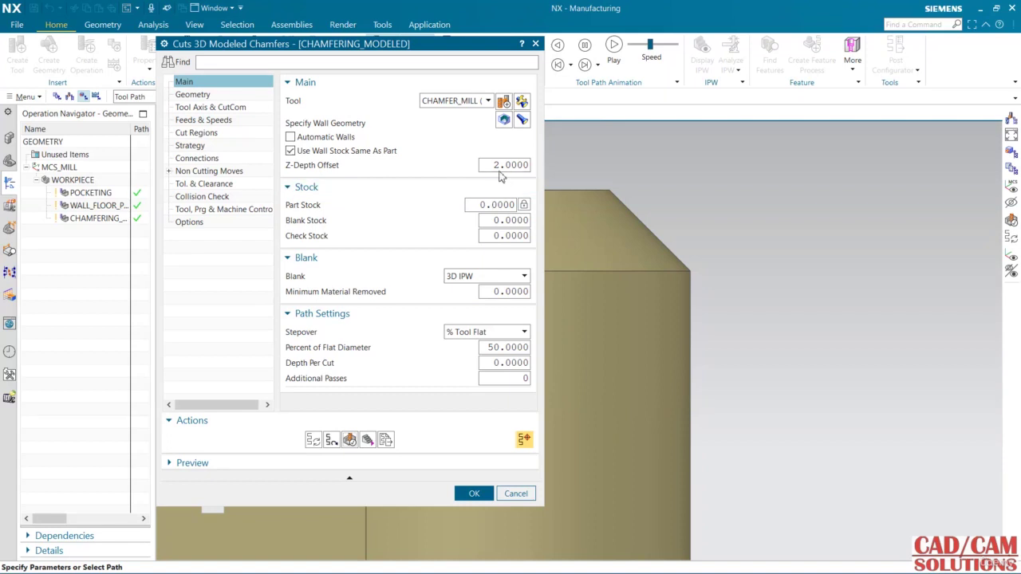
Step: Set the Z-depth offset to 1 and the depth per cut to 1, and regenerate the tool path
click(501, 165)
text(1.)
click(511, 364)
text(1.0)
double_click(511, 368)
click(312, 440)
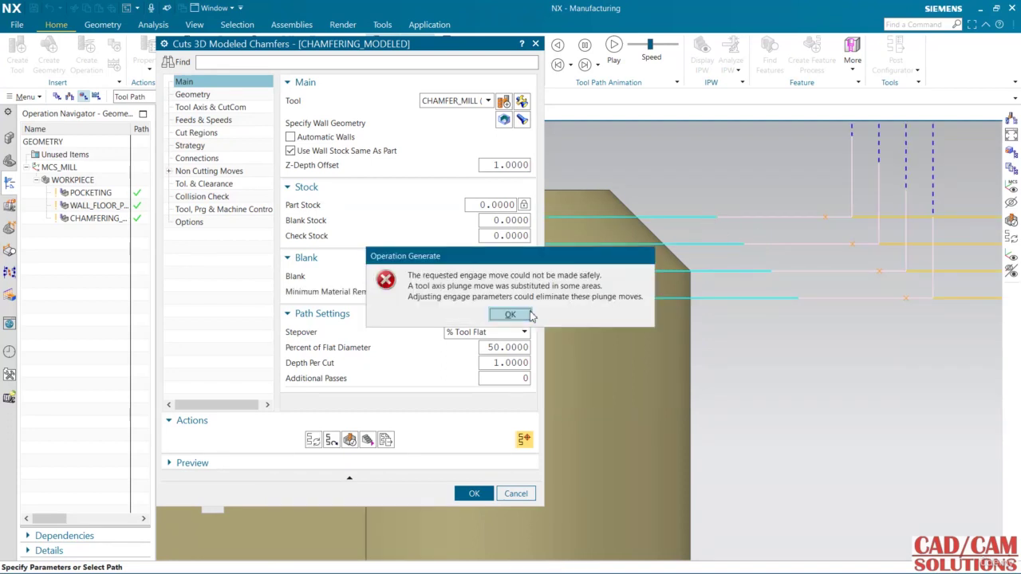
click(518, 316)
scroll(784, 363, up, 3)
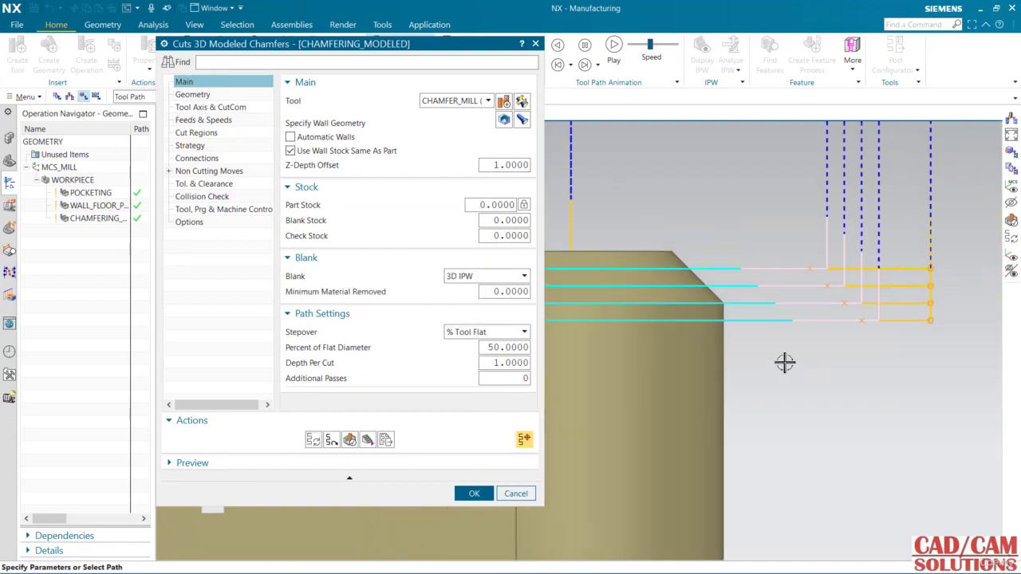
scroll(758, 329, up, 2)
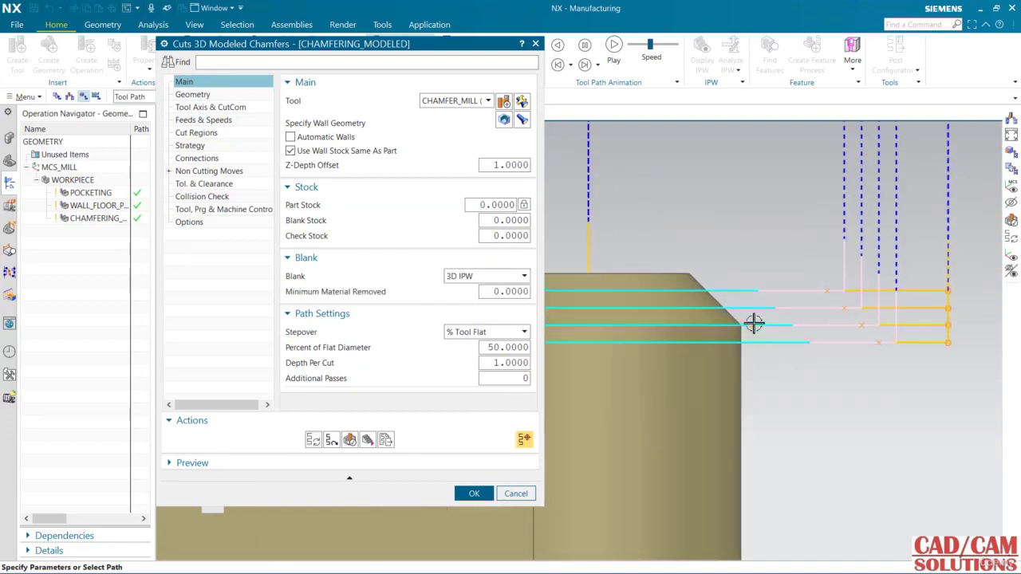
Step: Replay the chamfering tool path with the tool shown in the end view, and interrupt the animation
click(349, 441)
scroll(758, 363, down, 4)
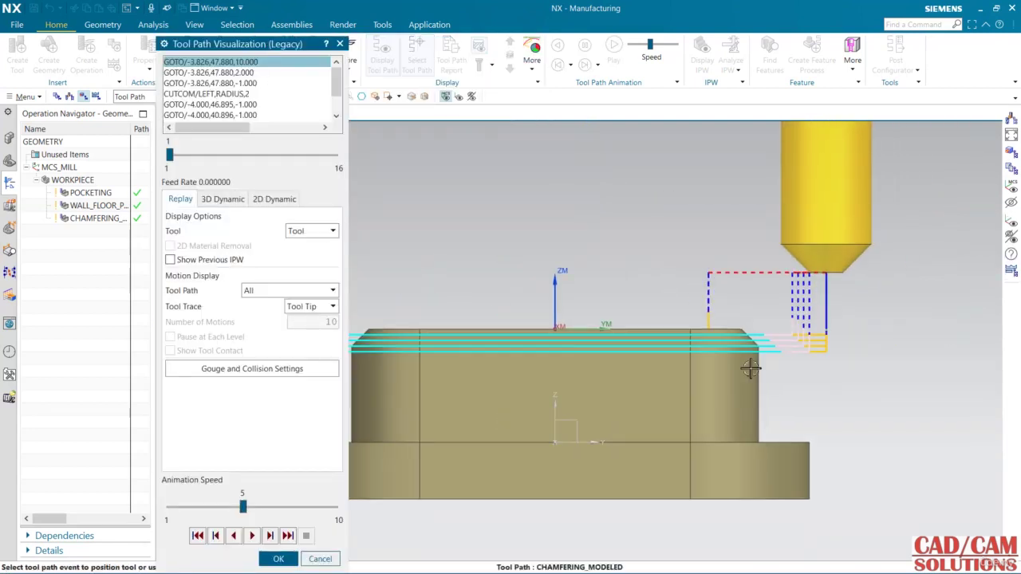
click(252, 535)
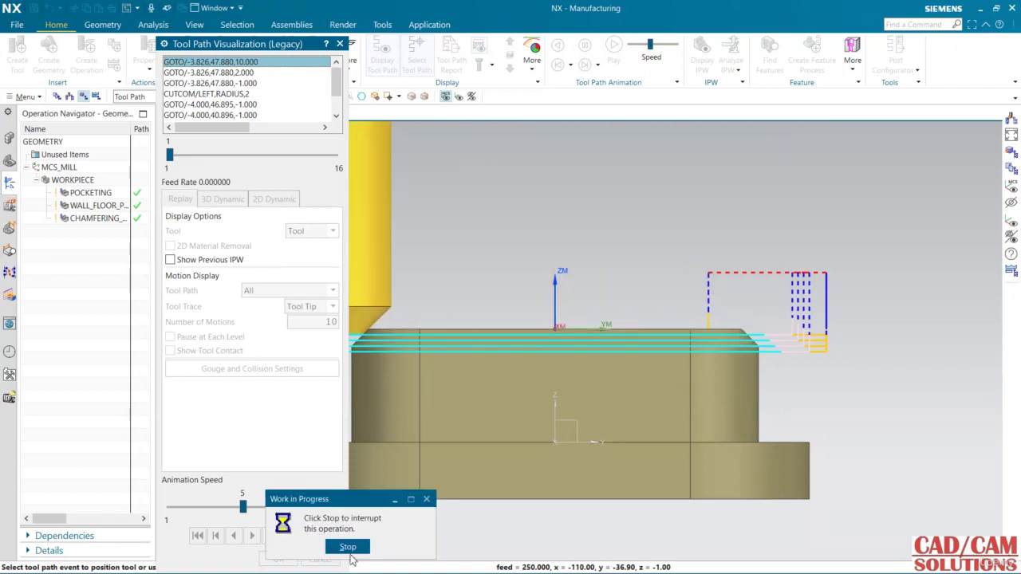
click(348, 547)
Step: Simulate the chamfering material removal in 3D Dynamic from an angled view, and close the verification
click(223, 199)
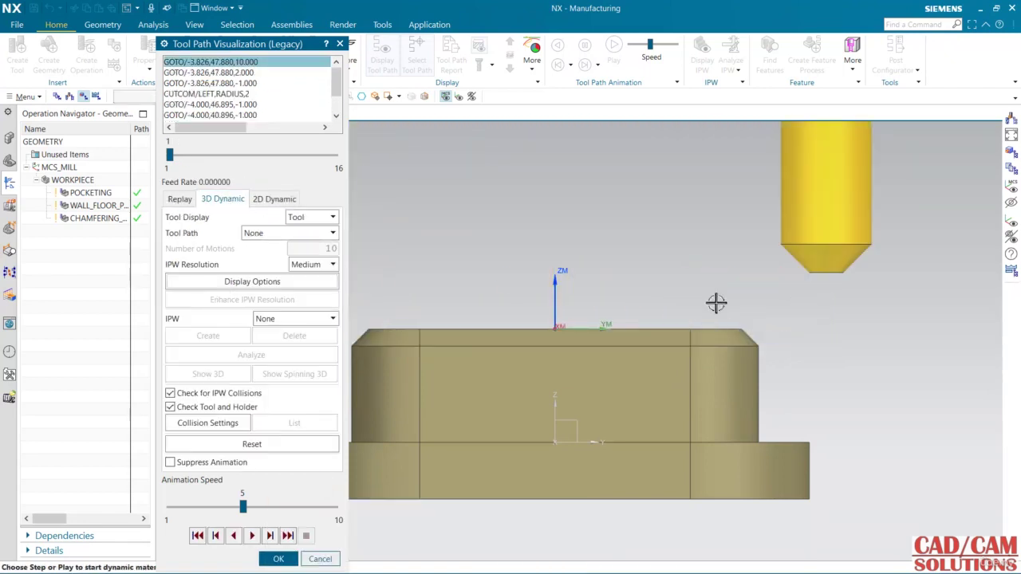
scroll(718, 304, down, 4)
middle_drag(764, 316, 745, 331)
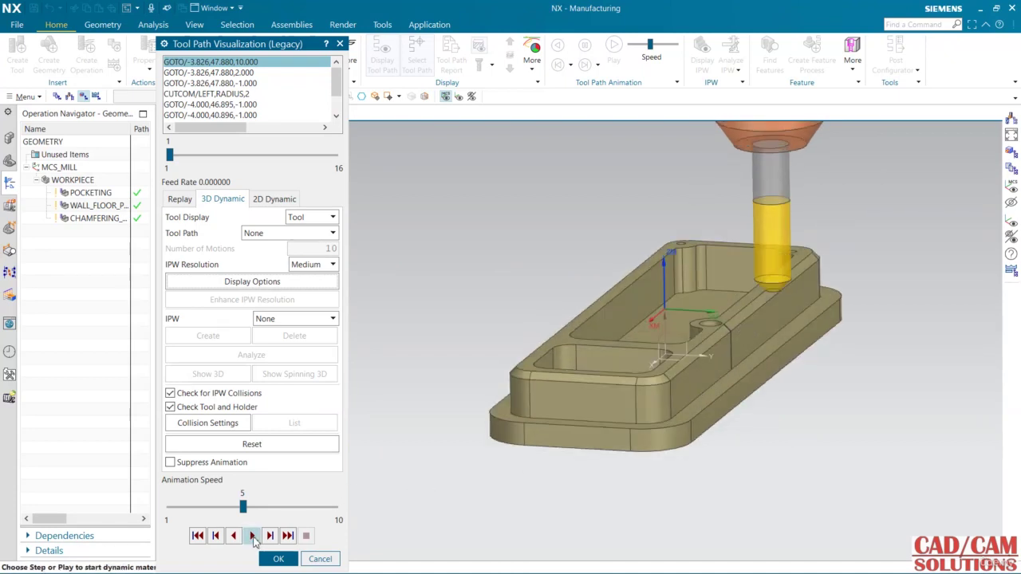
click(252, 536)
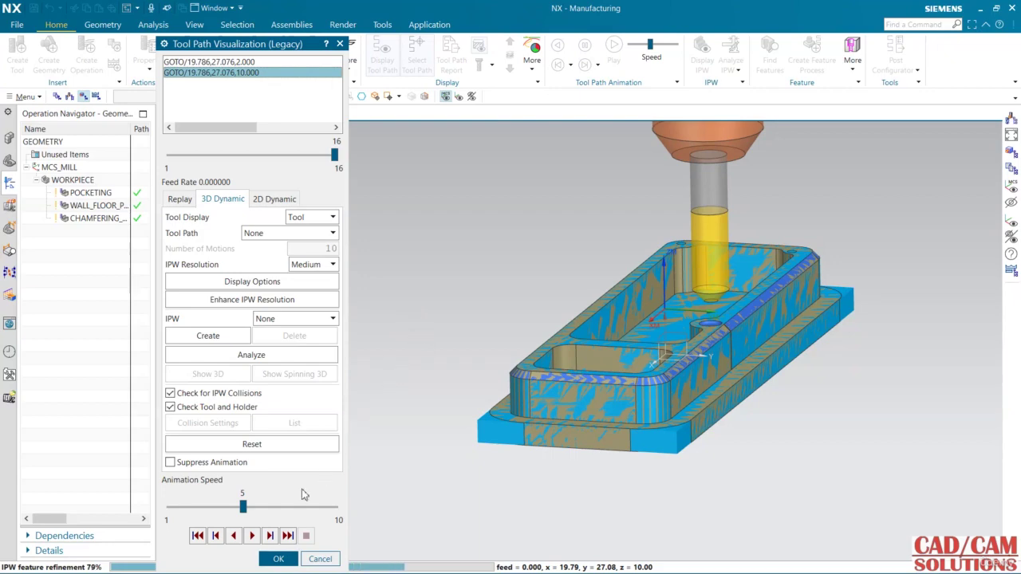
click(276, 558)
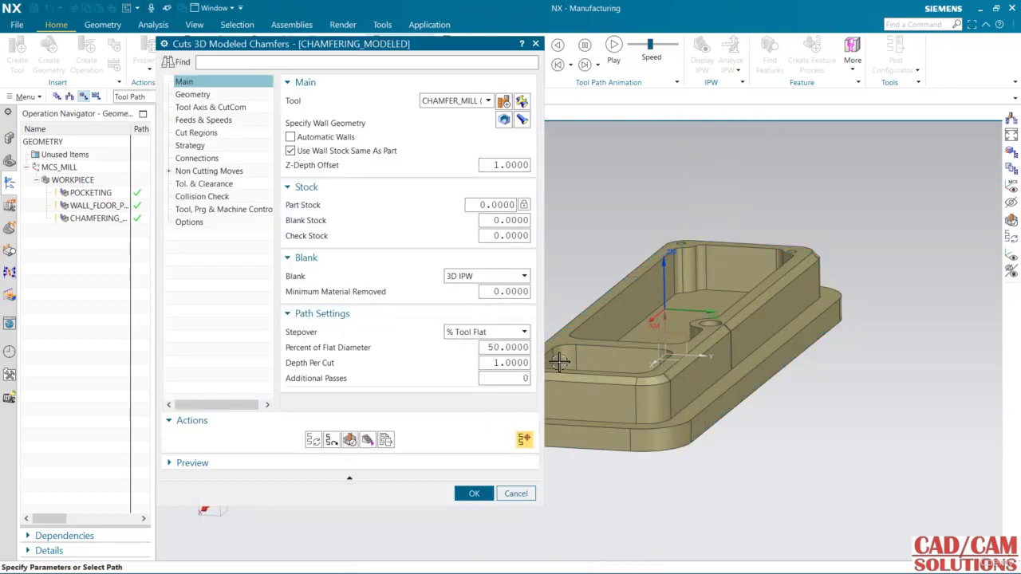
Step: Set the additional passes to 2 and regenerate the chamfering tool path
middle_drag(617, 322, 661, 296)
key(F8)
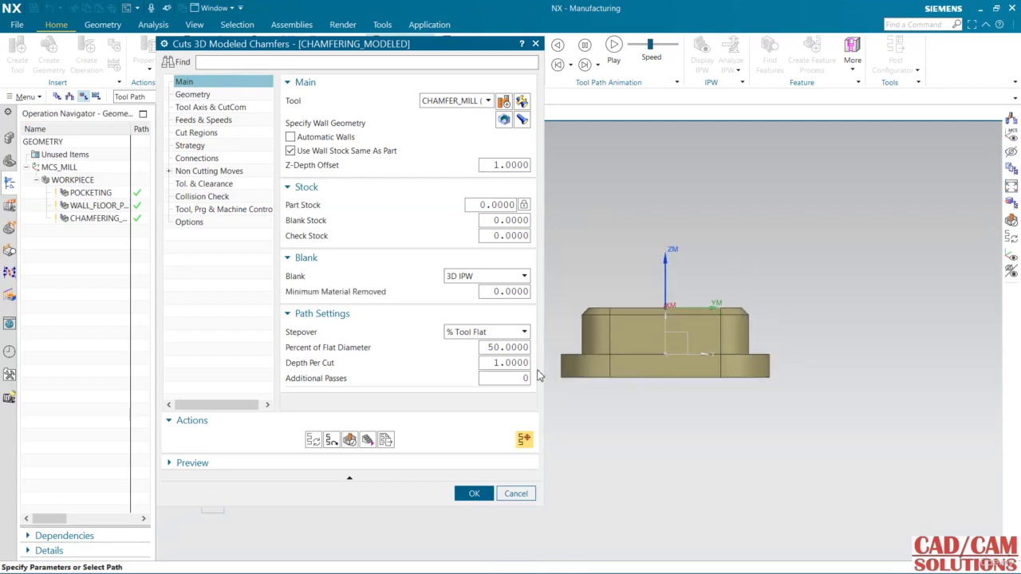
click(524, 377)
scroll(735, 317, up, 3)
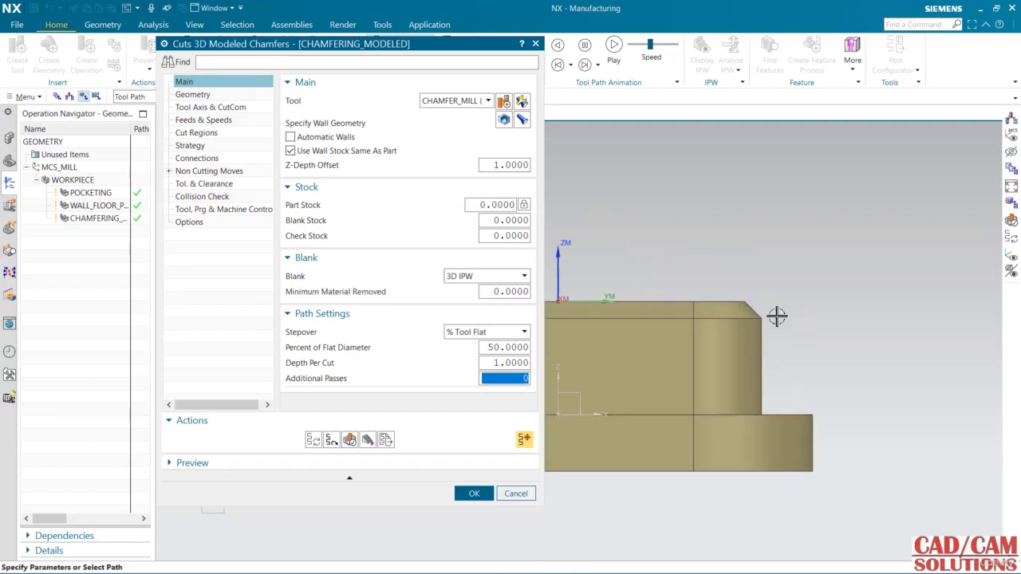
text(2)
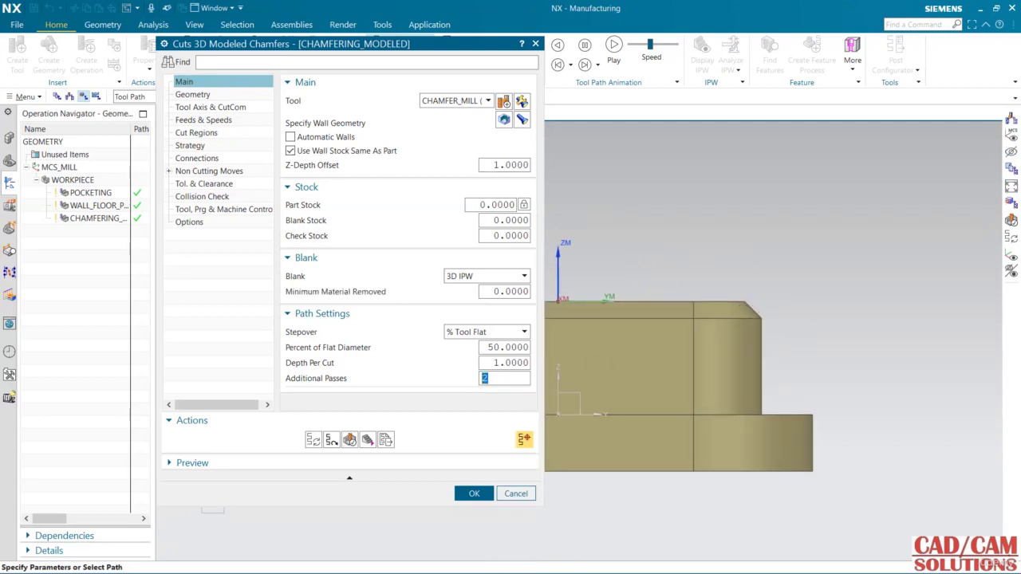
click(311, 440)
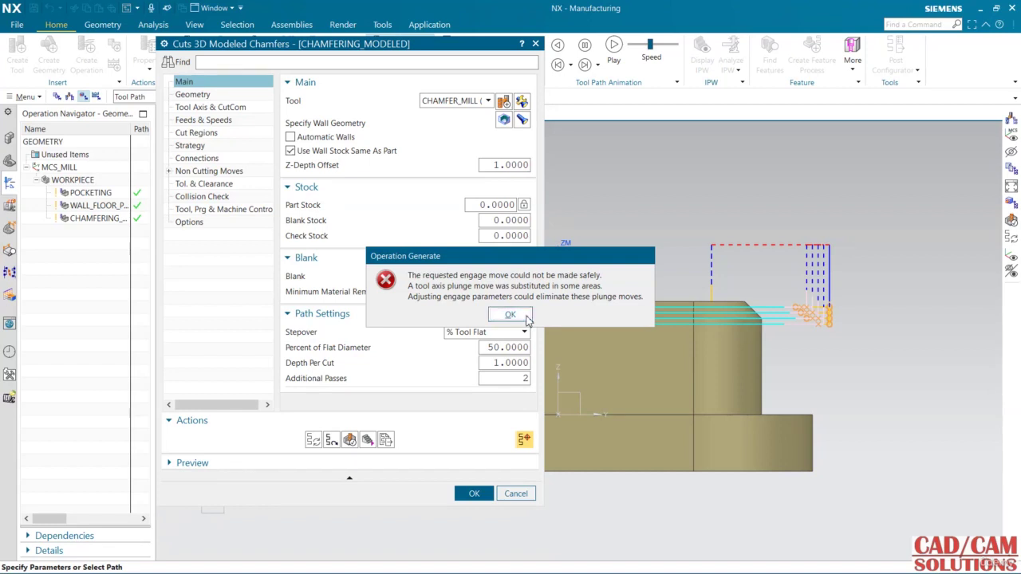
click(527, 317)
Step: Replay the tool path and examine the additional passes along the chamfer in end, top and angled views
scroll(821, 323, up, 1)
scroll(797, 315, down, 1)
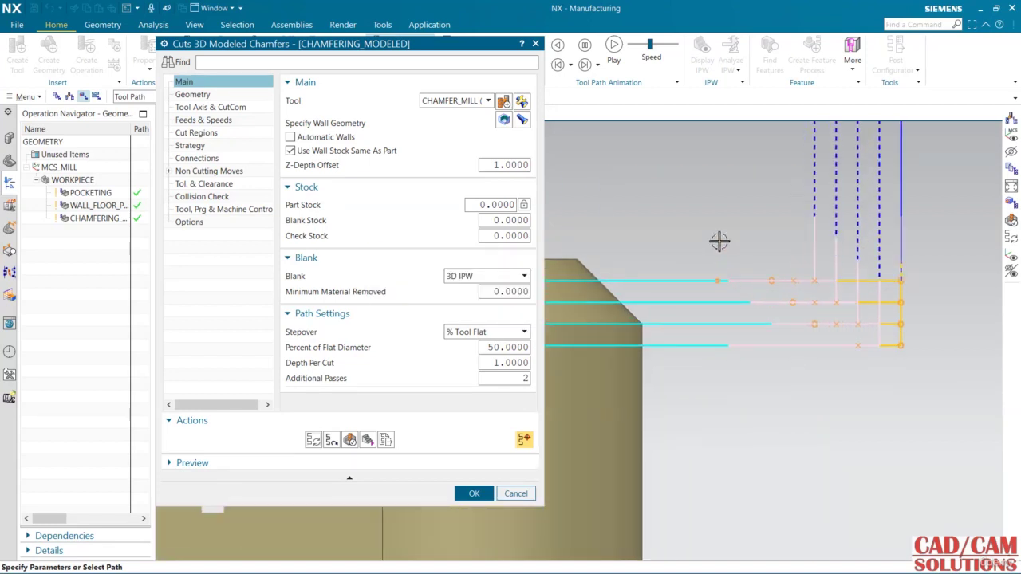
scroll(722, 239, down, 2)
middle_drag(724, 224, 727, 273)
key(F8)
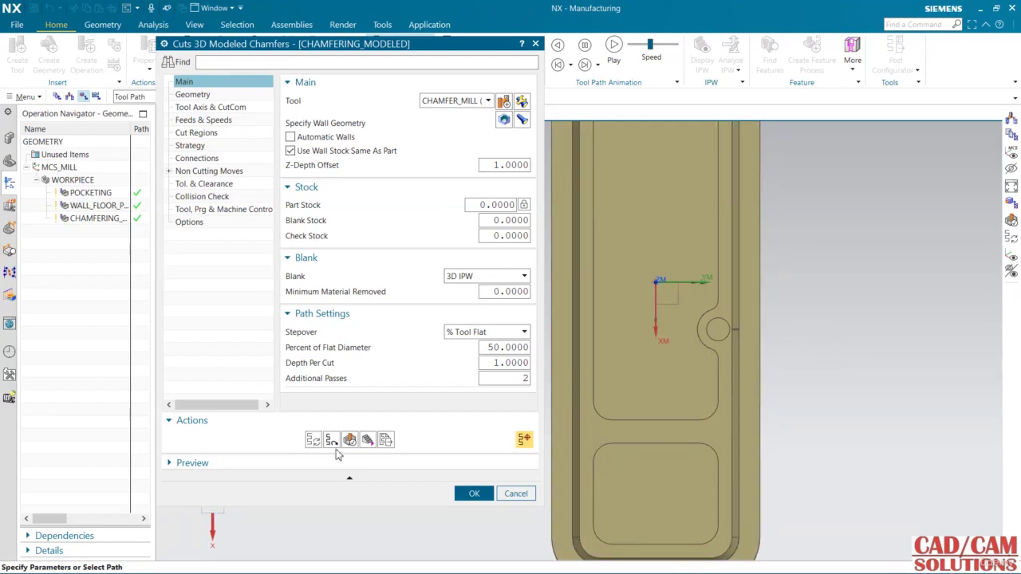
click(332, 441)
middle_drag(747, 439, 582, 420)
Step: Set the additional passes to 0 and regenerate the chamfering tool path
double_click(517, 377)
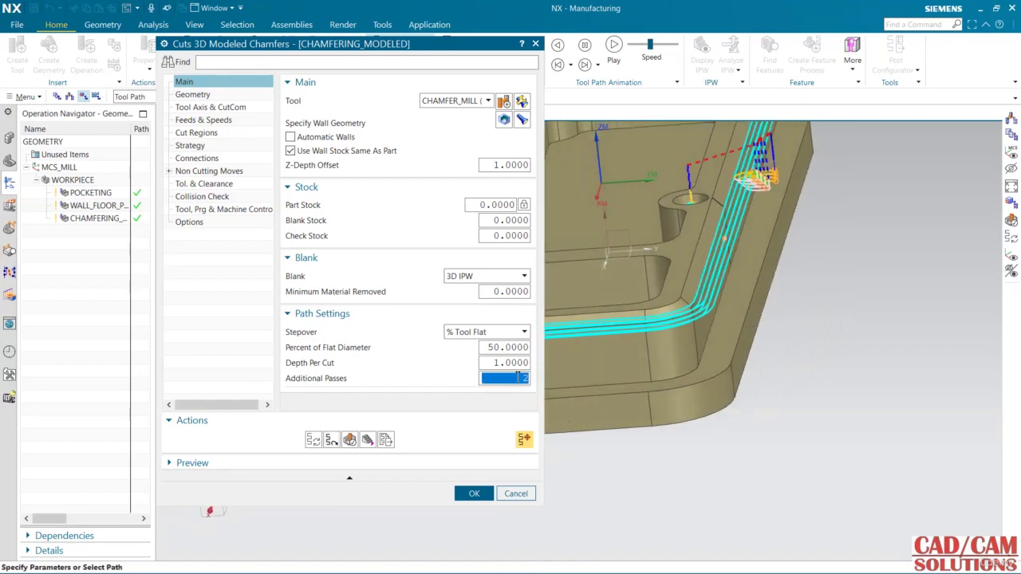
text(0)
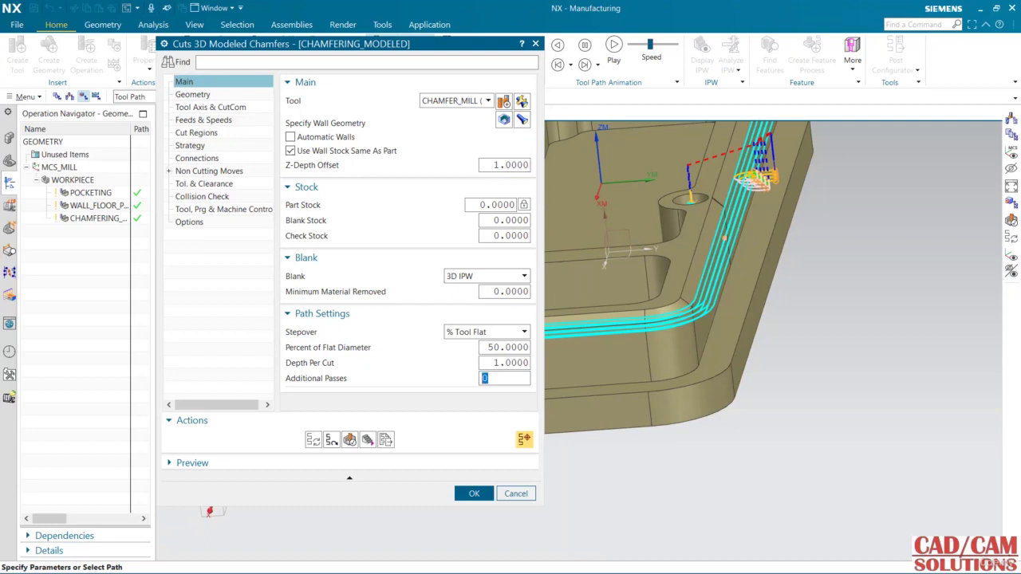
double_click(524, 363)
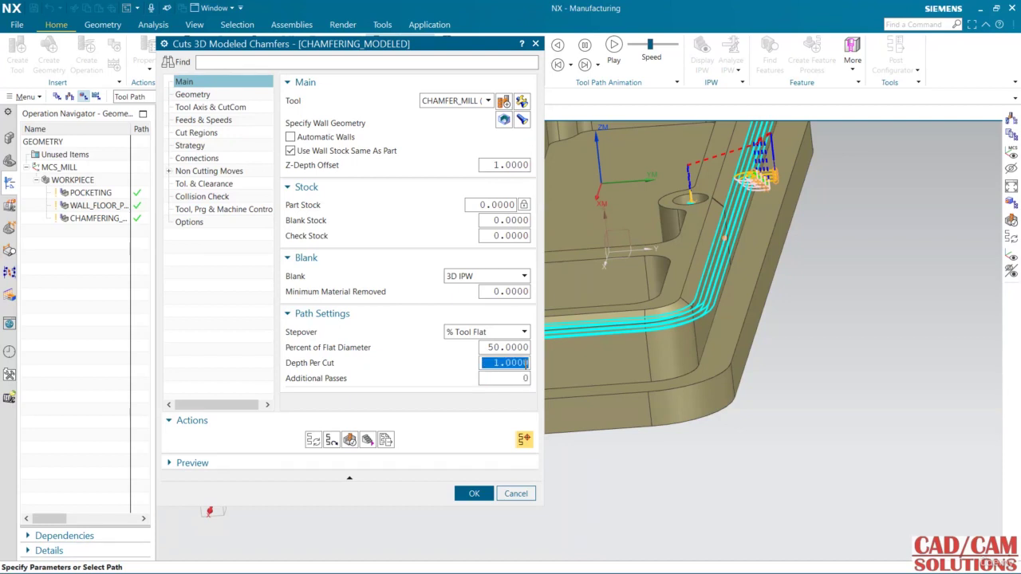
click(316, 439)
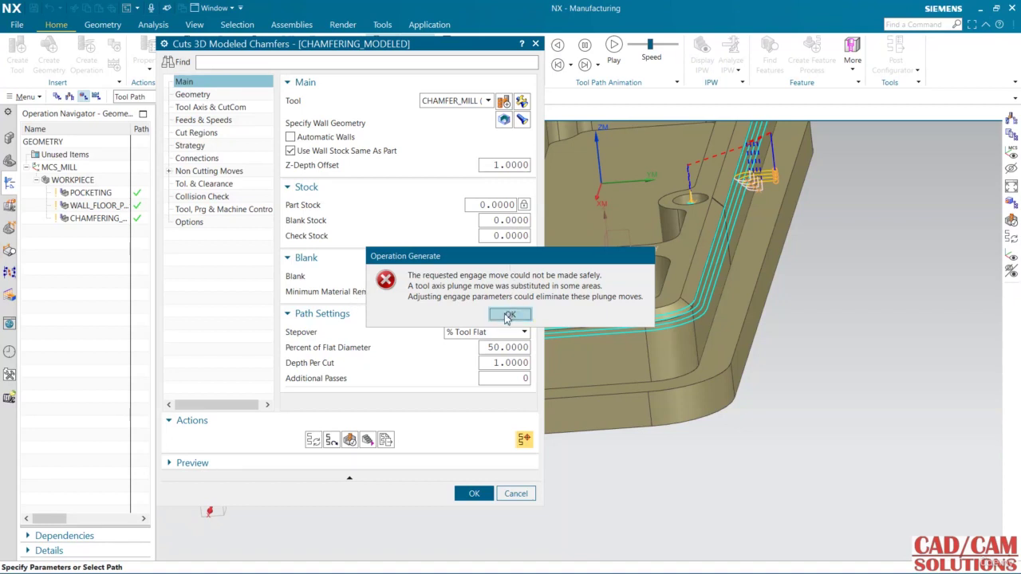
click(508, 315)
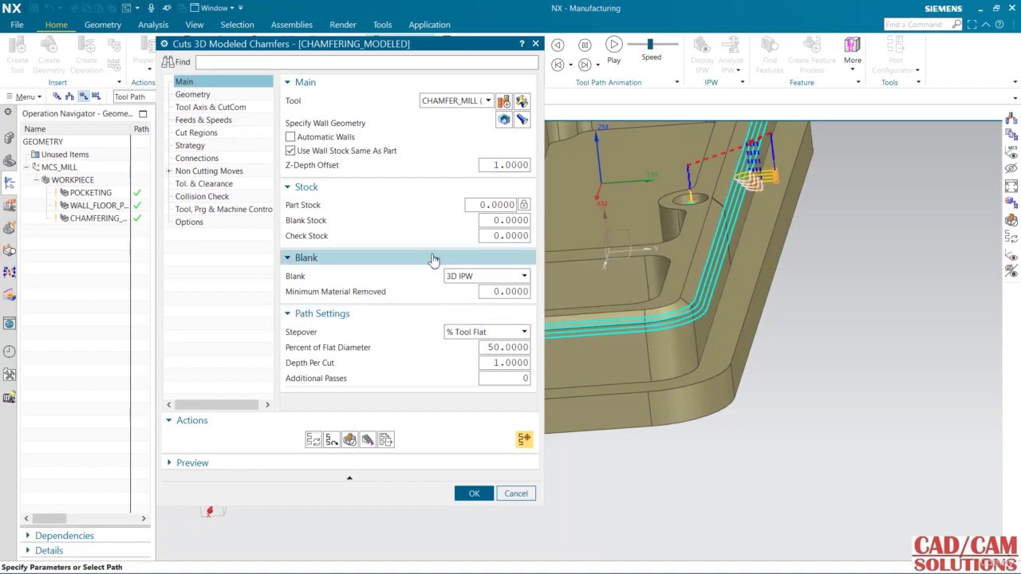
Step: Set the open area engage type to Same as Closed Area and regenerate the chamfering tool path
click(170, 171)
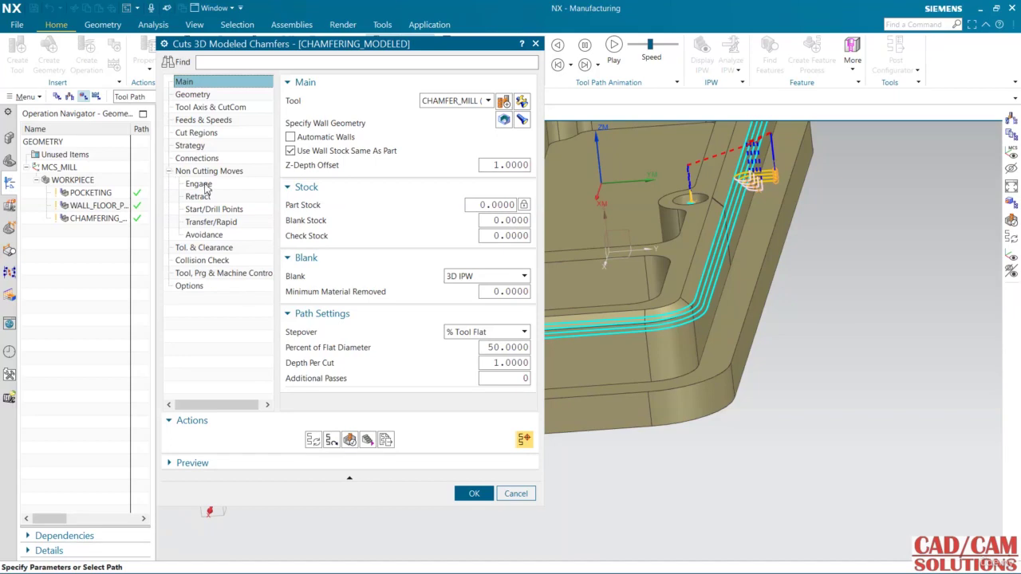
click(205, 185)
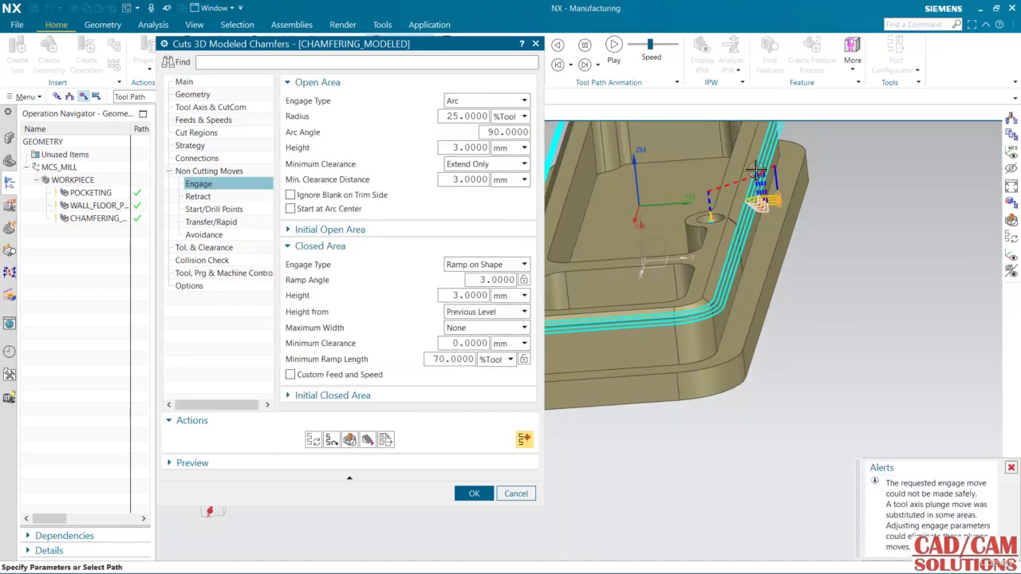
middle_drag(793, 295, 801, 326)
scroll(792, 403, up, 3)
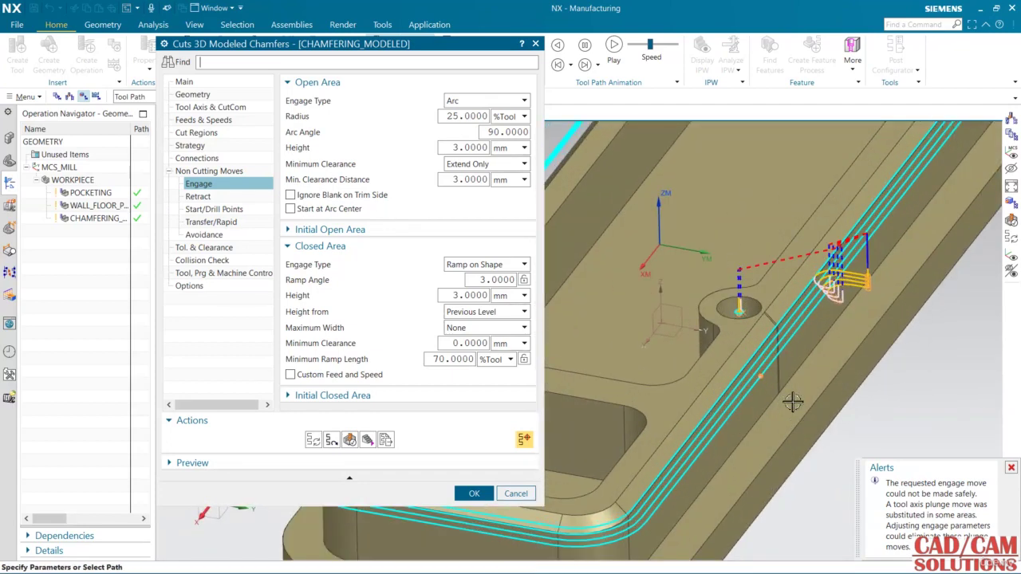
scroll(792, 398, down, 3)
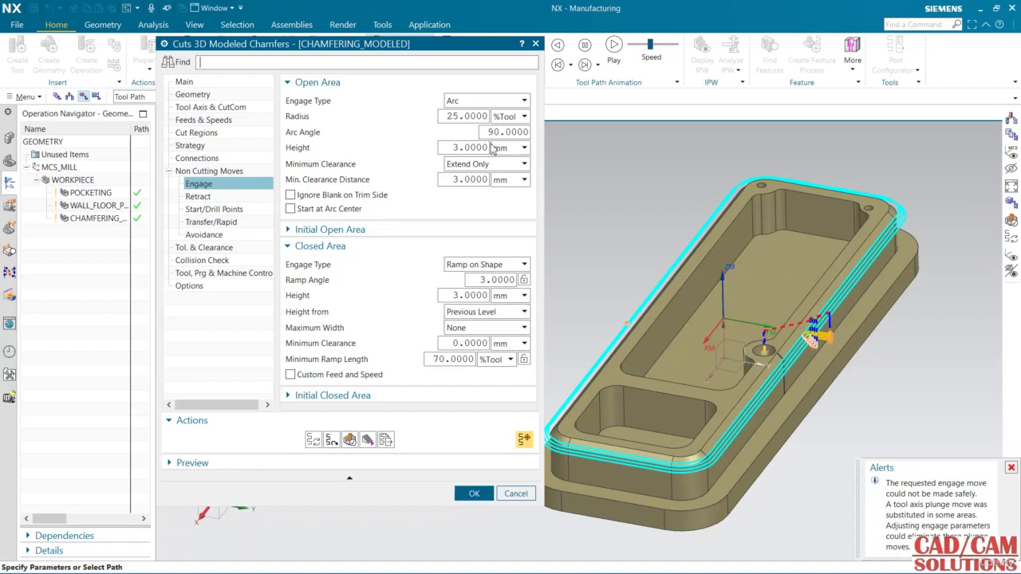
click(477, 102)
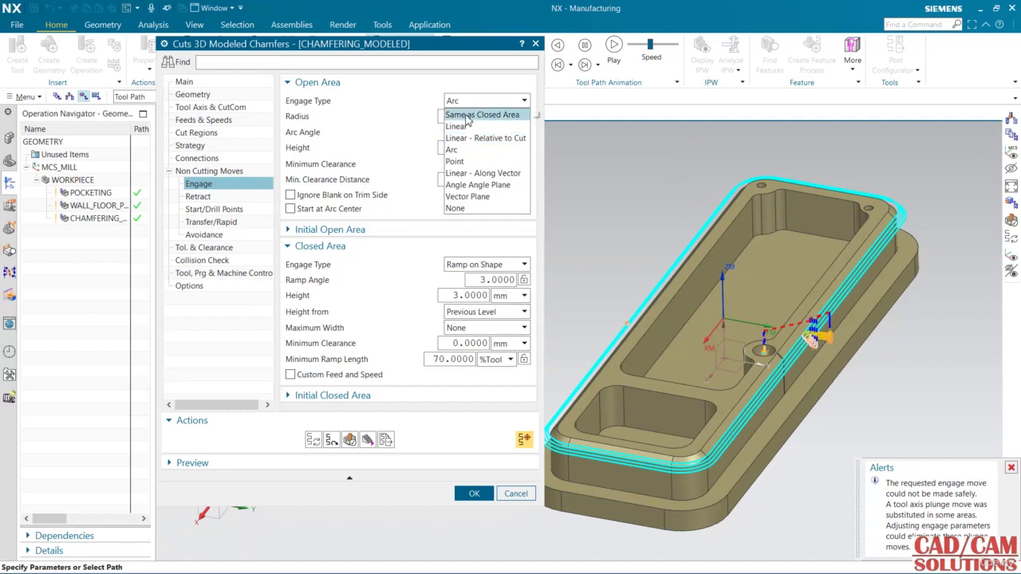
click(468, 118)
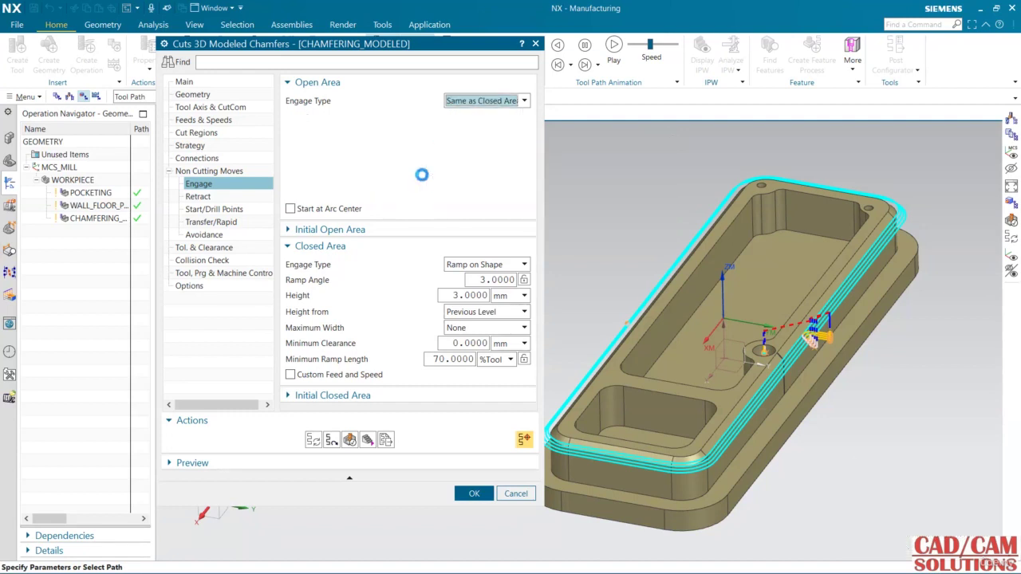
click(314, 441)
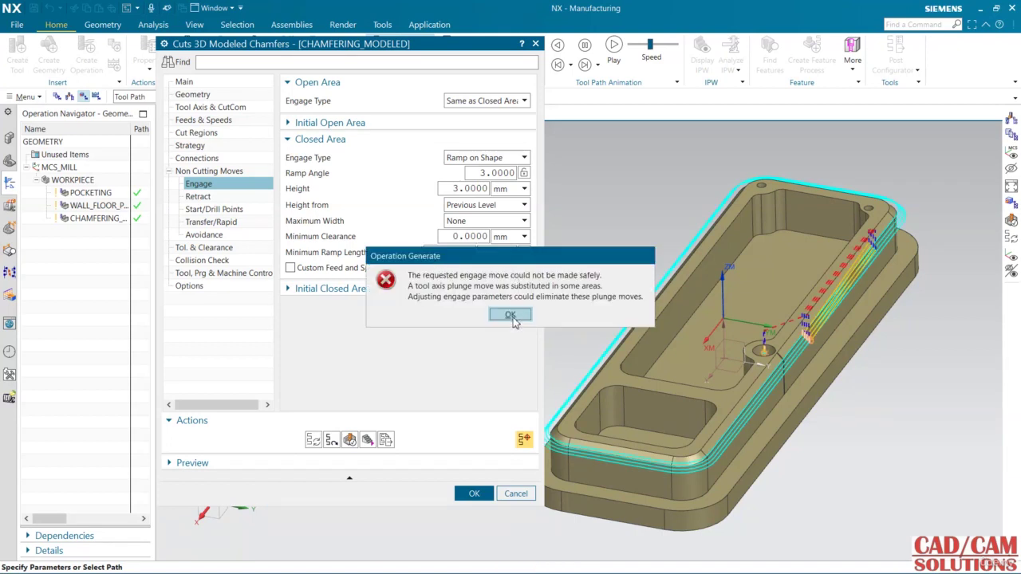
click(511, 315)
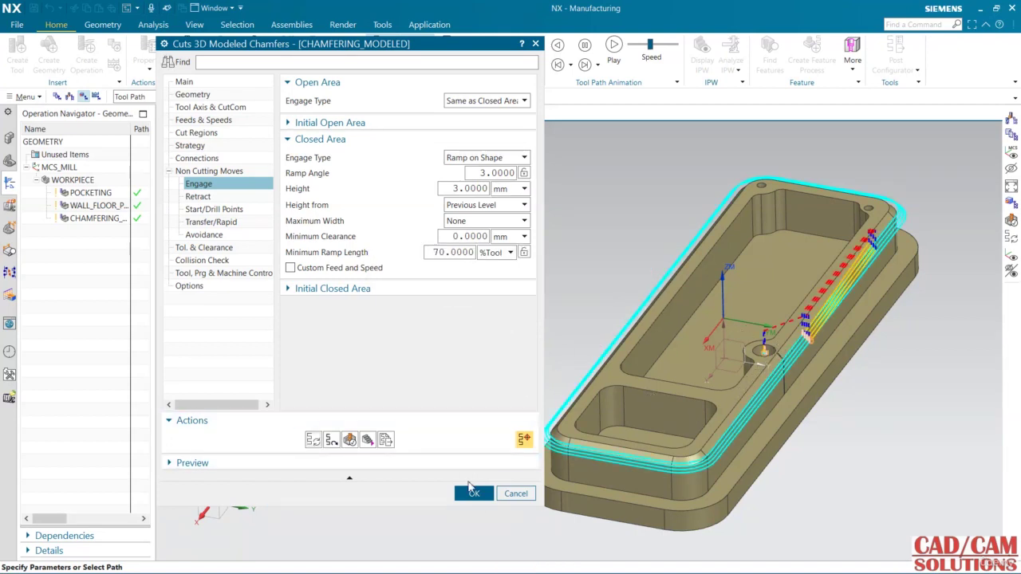
Step: Display the operation's wall geometry and examine the chamfer faces against the tool path
click(191, 83)
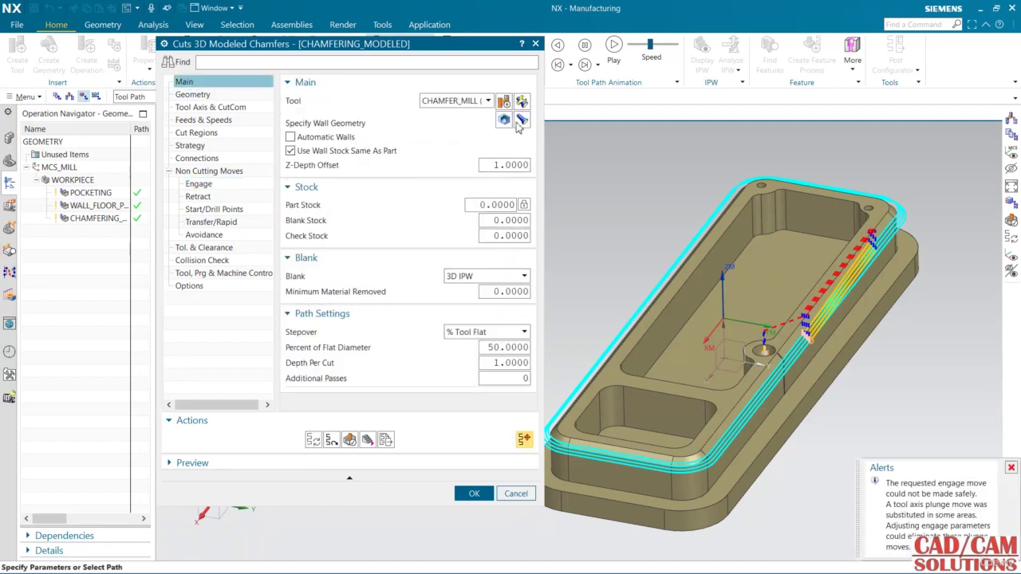
click(521, 120)
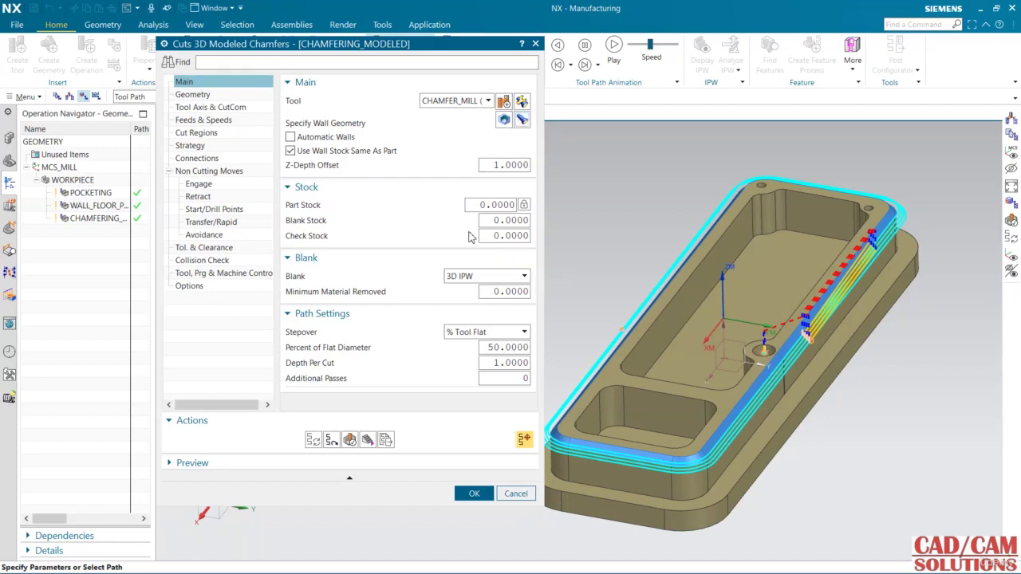
scroll(825, 392, up, 5)
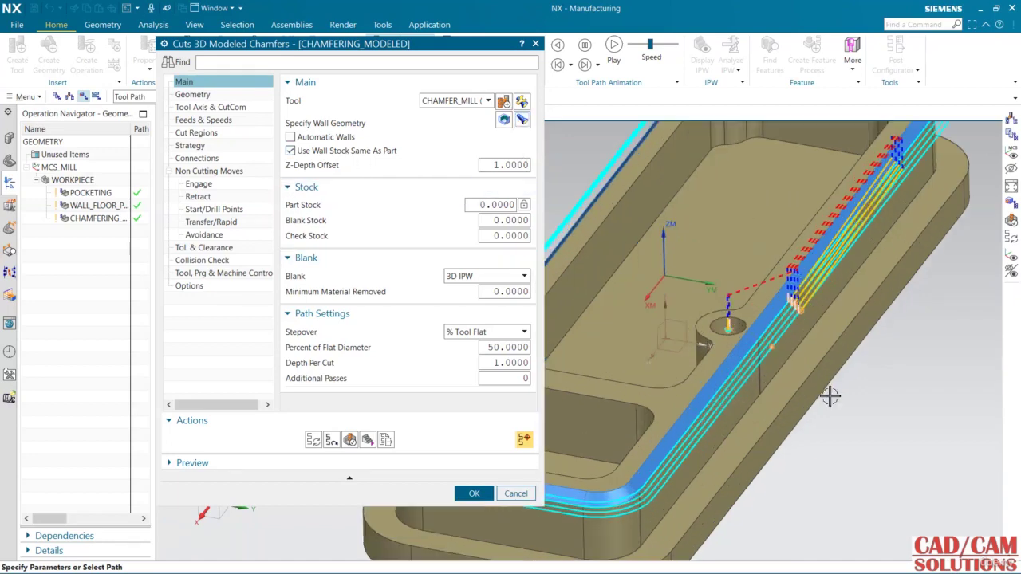
scroll(828, 388, down, 5)
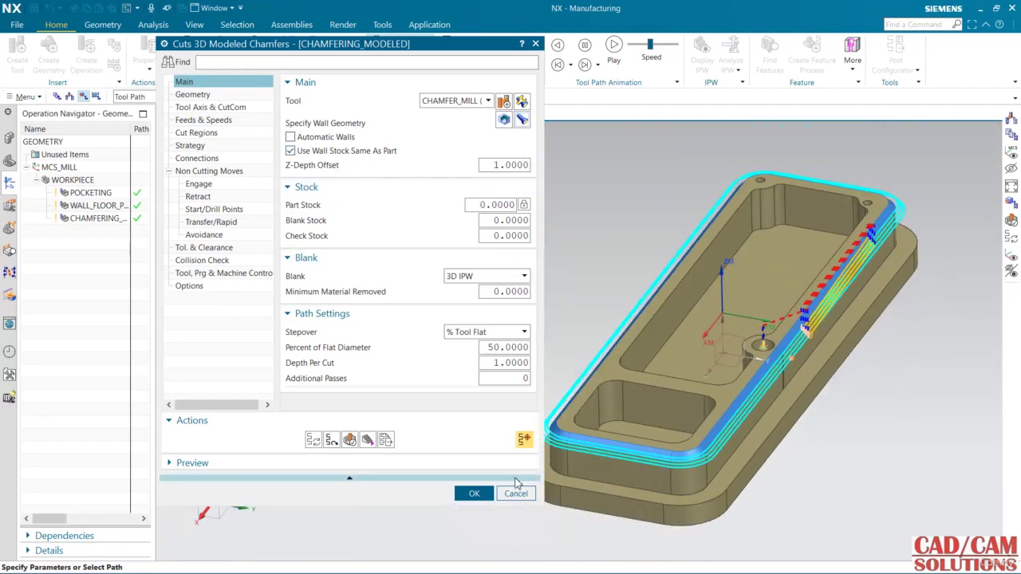
Step: Verify the ramp-engaged chamfering tool path with a 3D Dynamic material removal simulation
click(349, 439)
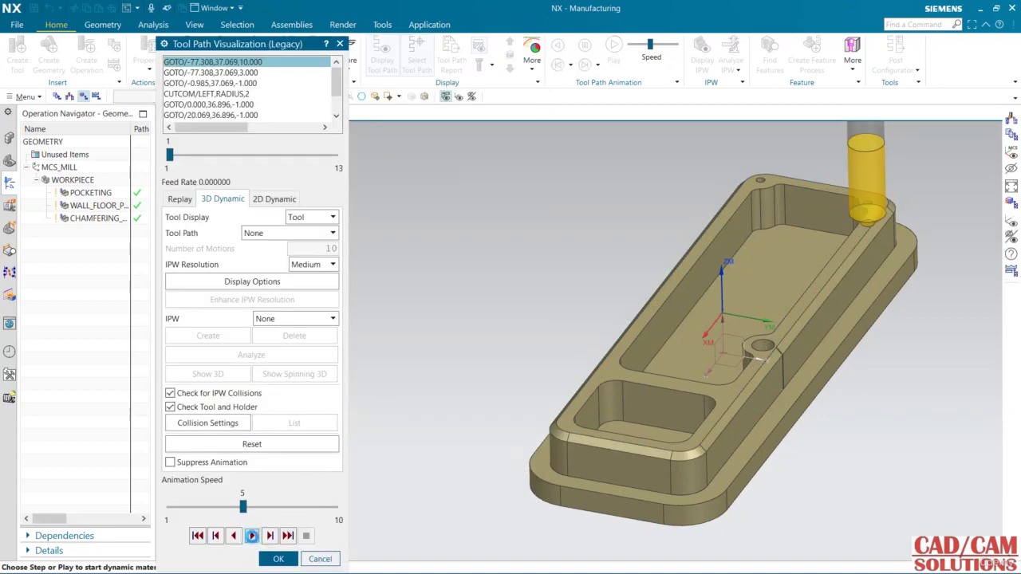
click(251, 535)
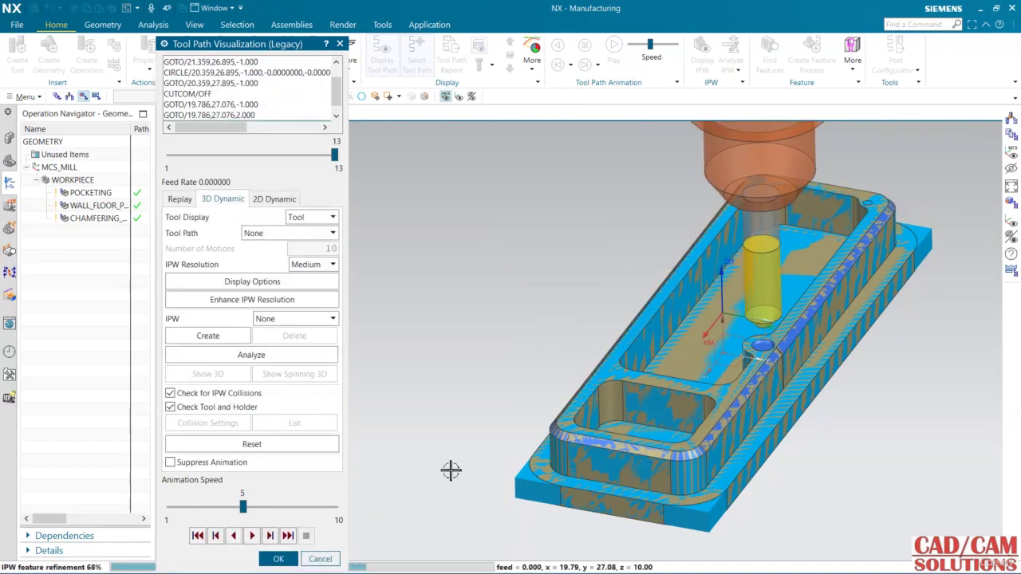
click(276, 558)
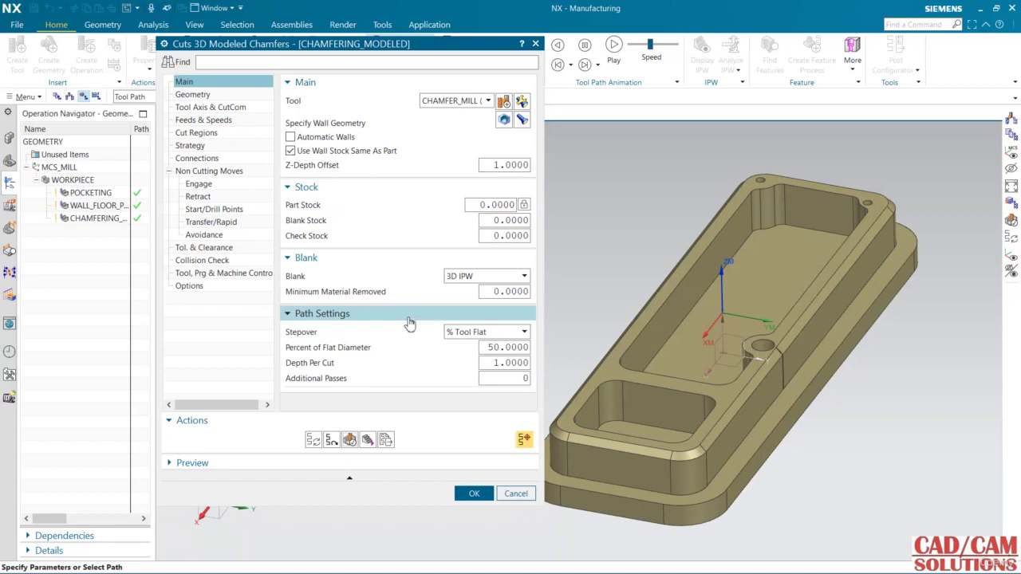
Step: Switch the blank definition from 3D IPW to Thickness and regenerate the chamfering tool path
click(475, 277)
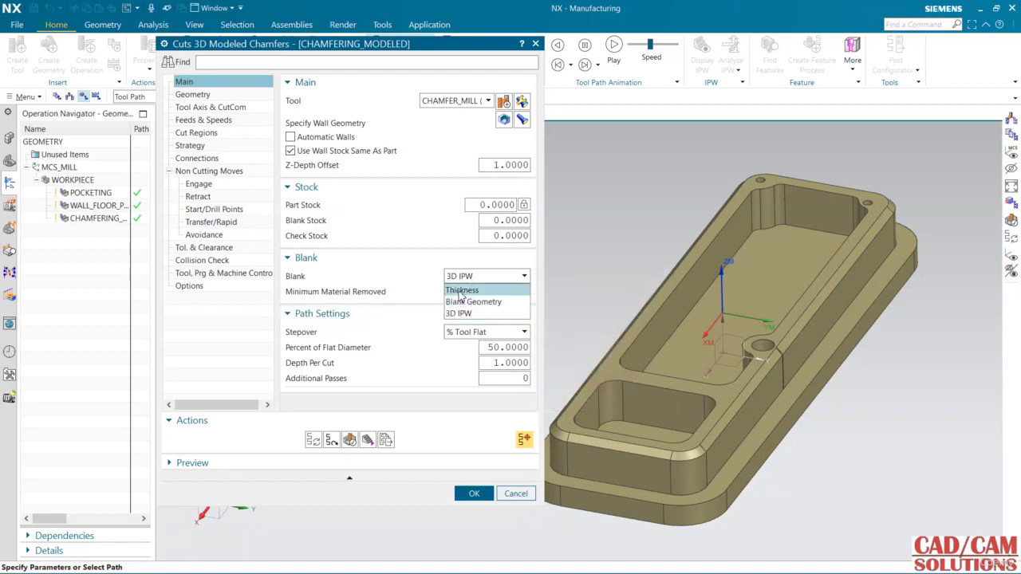
click(461, 290)
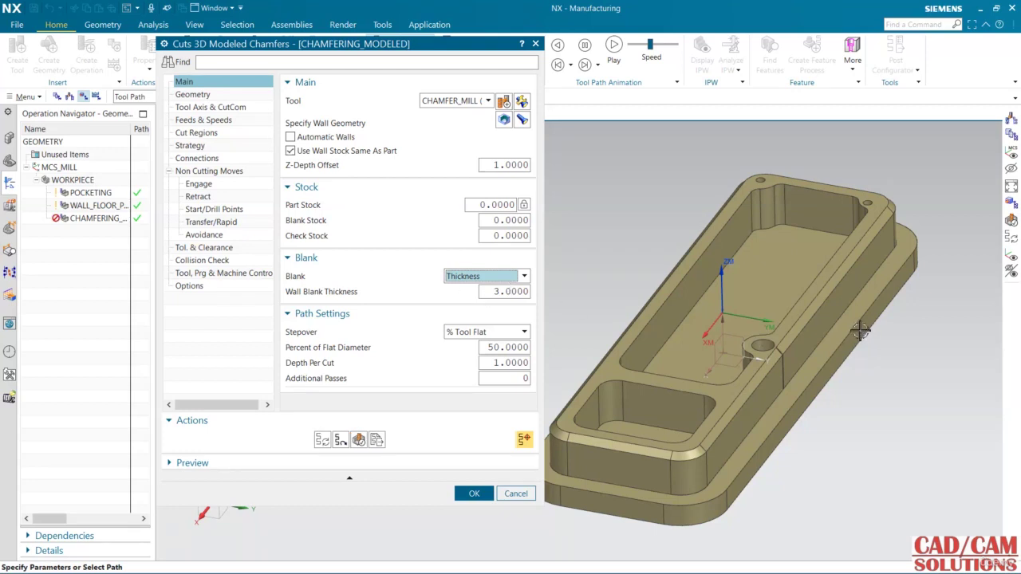
click(323, 440)
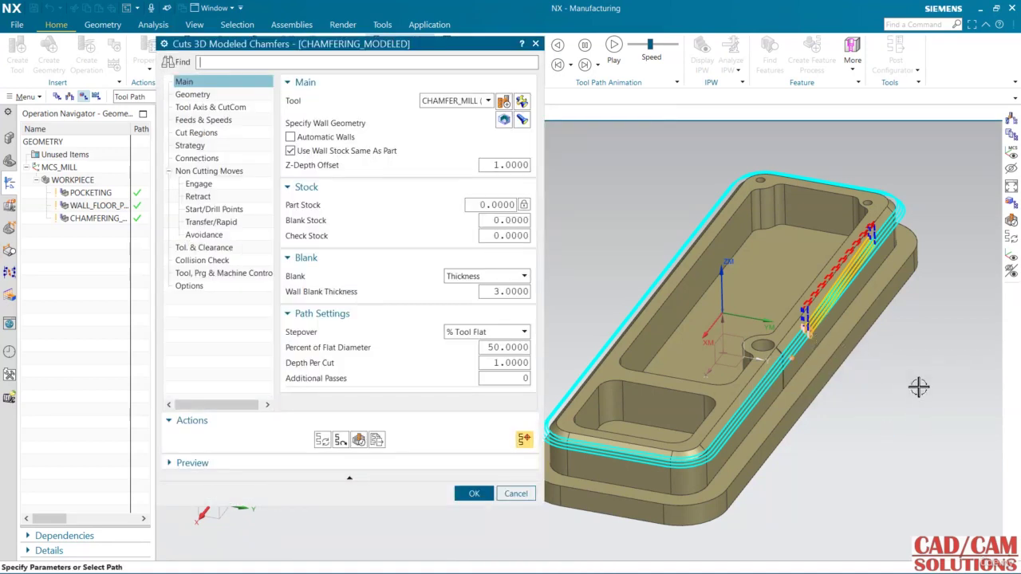
Step: Set the open area engage type to Arc, regenerate the chamfering tool path, and examine its arc engage and retract moves
scroll(767, 351, up, 3)
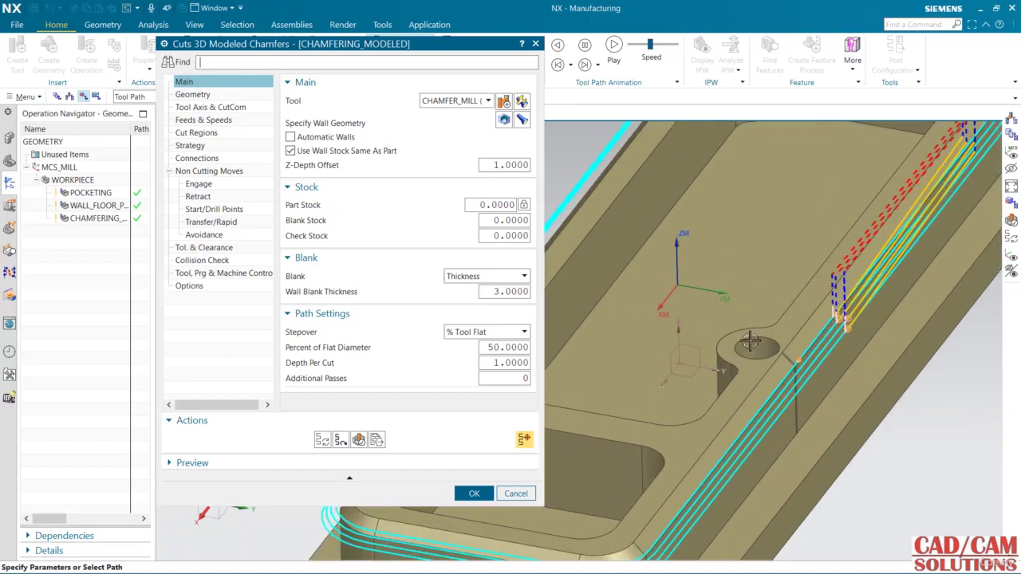
scroll(750, 341, down, 5)
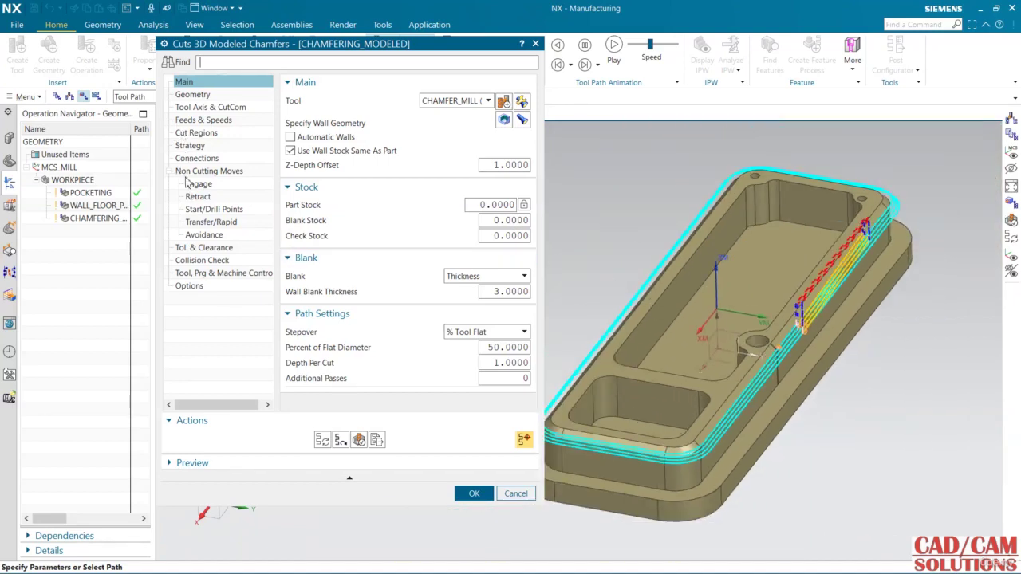
click(199, 186)
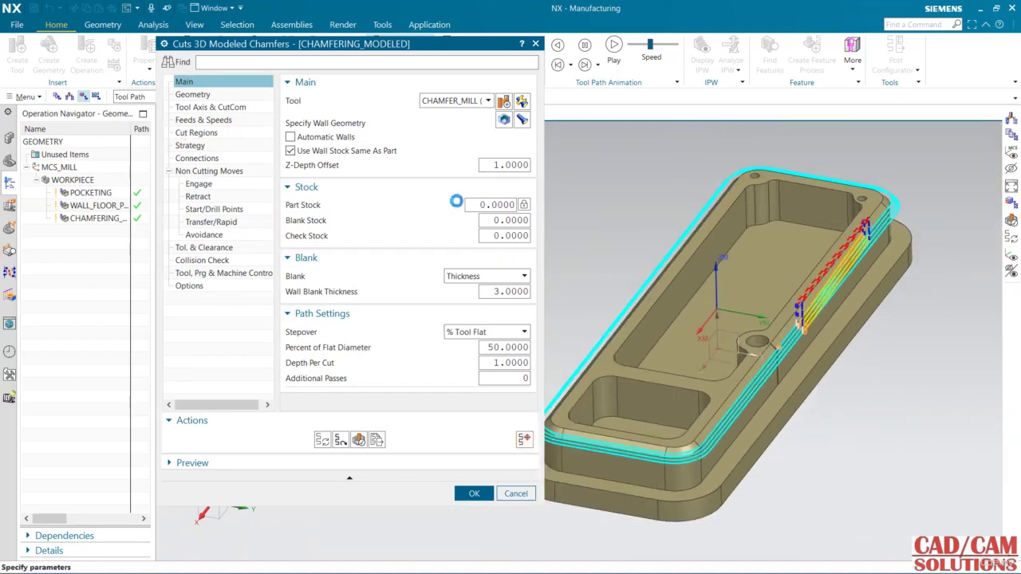
click(483, 101)
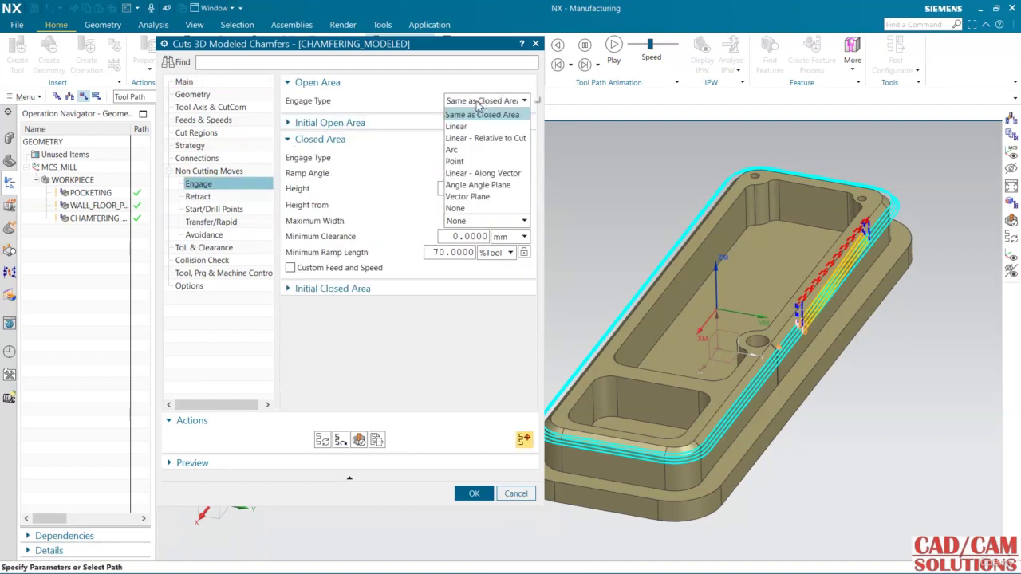
click(464, 150)
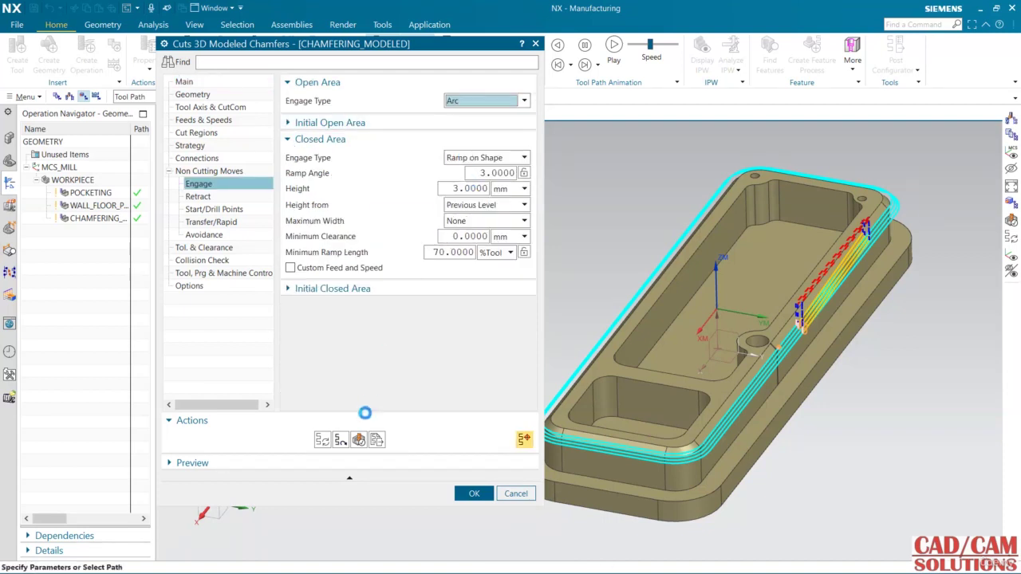
click(322, 441)
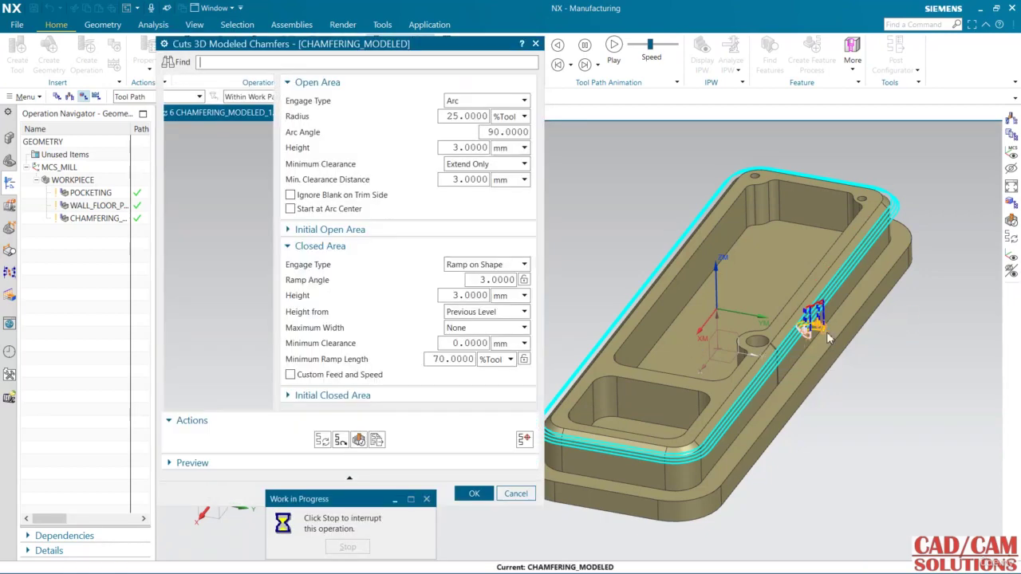
scroll(826, 331, up, 5)
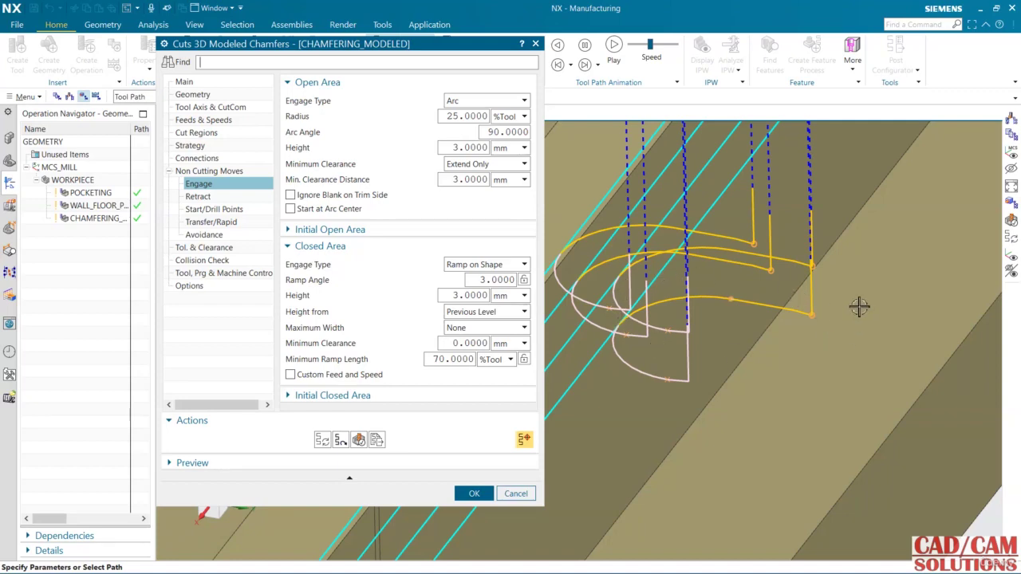
scroll(798, 330, down, 4)
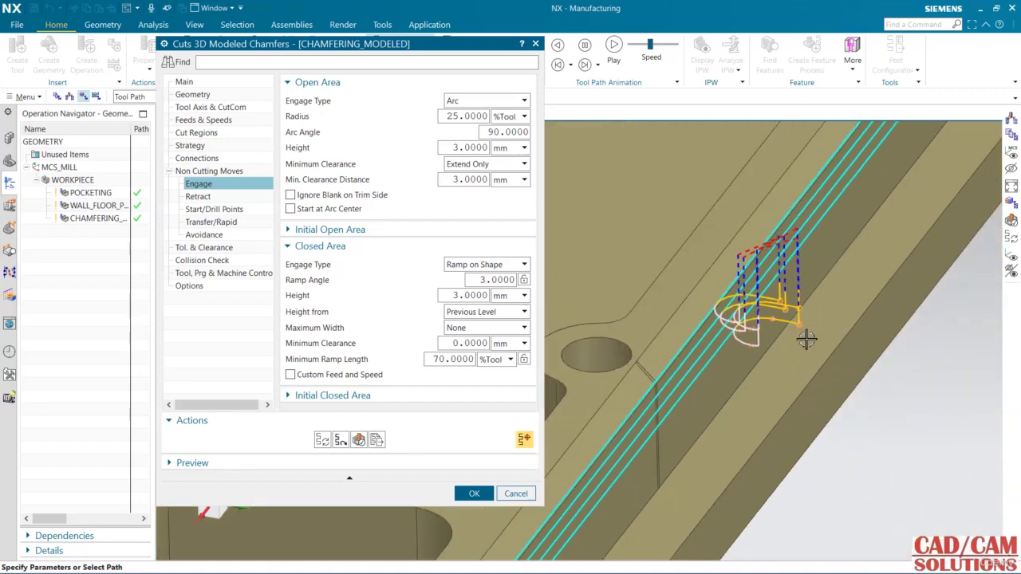
scroll(801, 335, up, 4)
scroll(767, 318, down, 2)
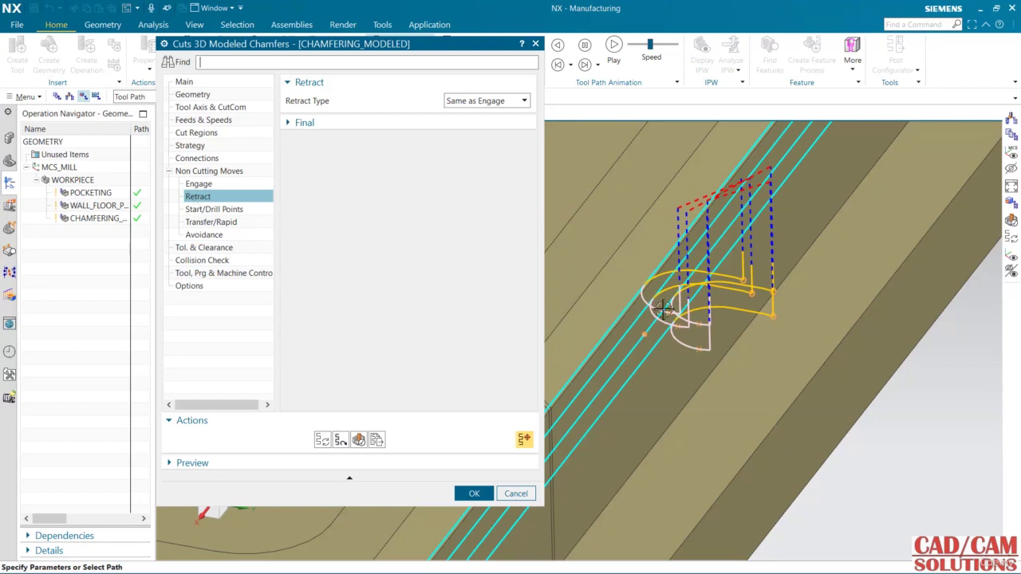
Step: Try to verify the arc-engaged chamfering tool path with a 2D Dynamic material removal simulation
click(476, 494)
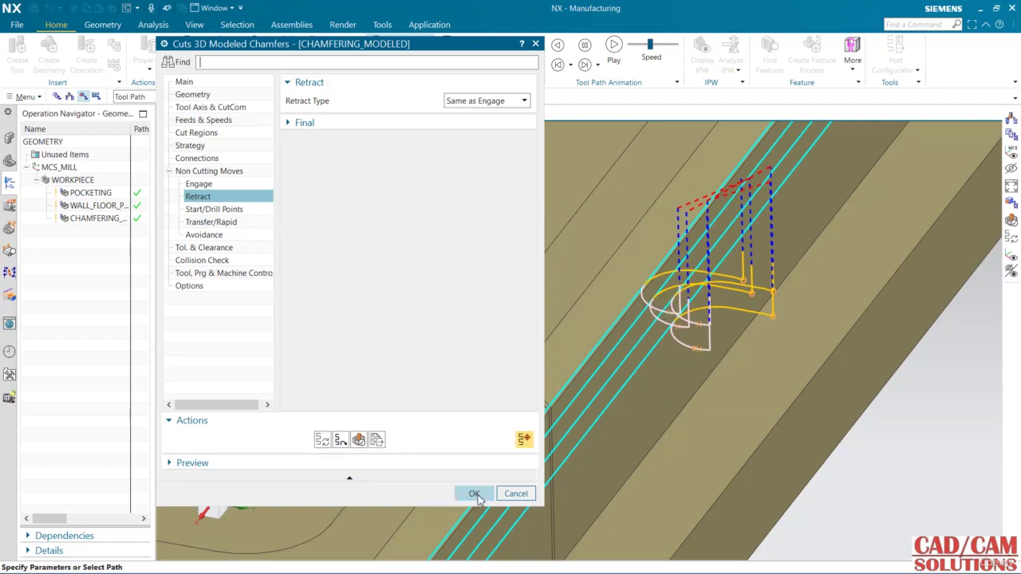
click(358, 440)
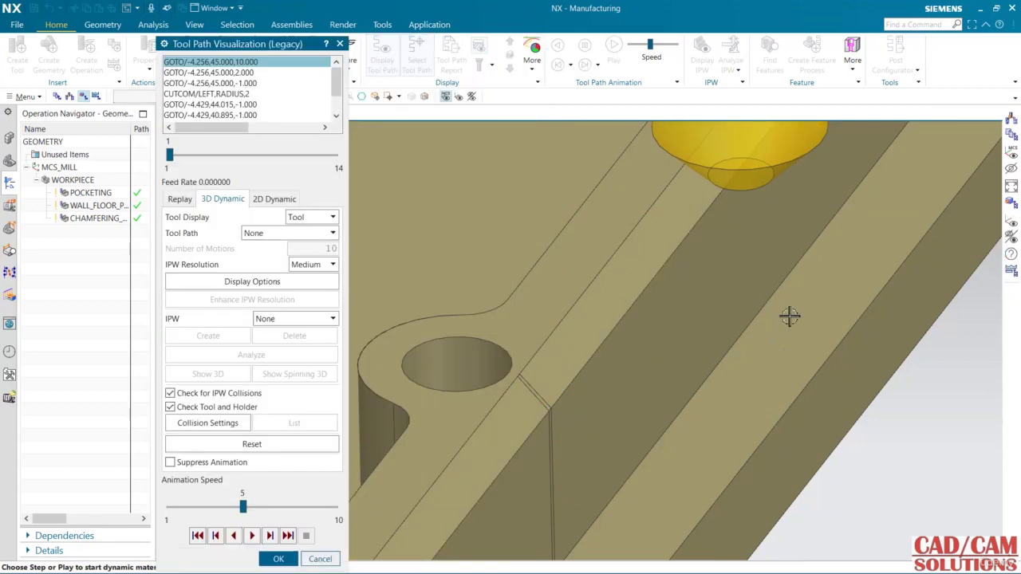
scroll(789, 316, down, 6)
middle_drag(803, 322, 786, 357)
click(275, 199)
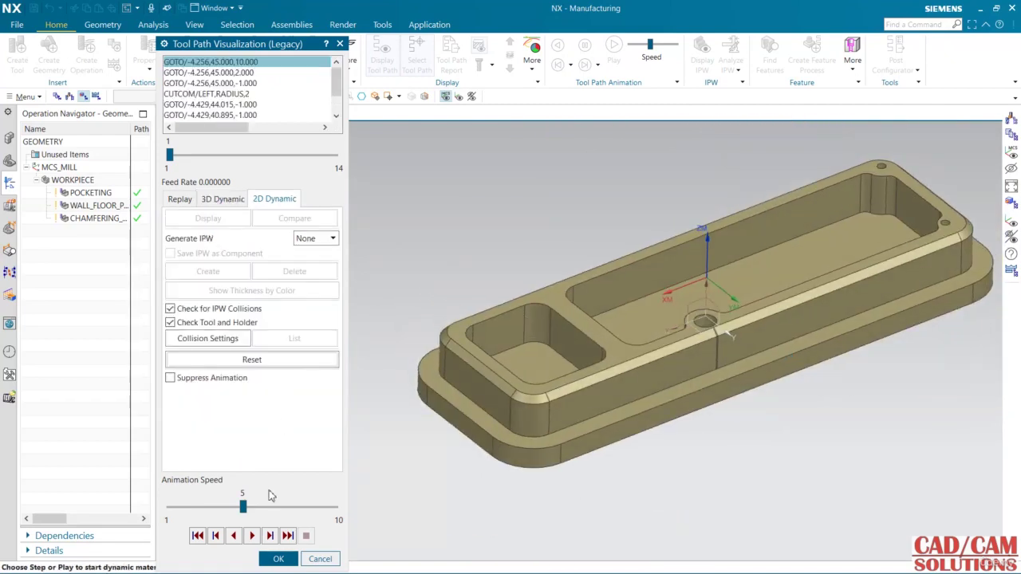
click(251, 535)
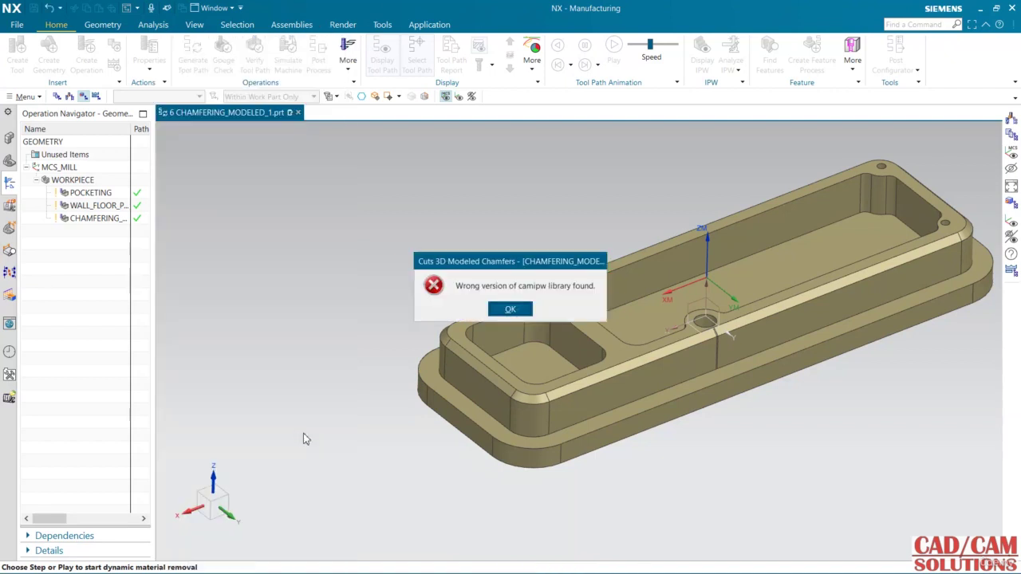
click(510, 308)
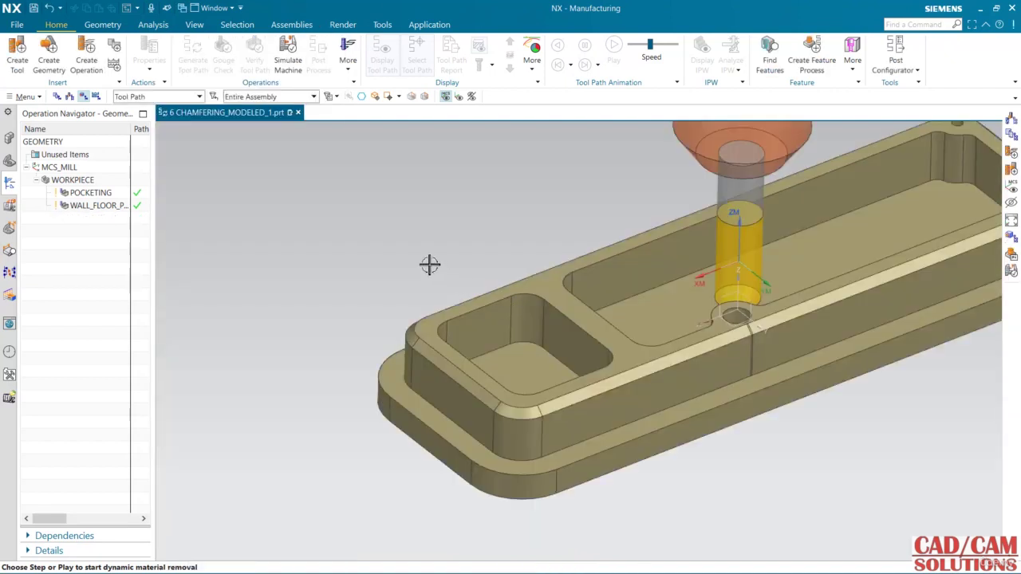
scroll(736, 319, down, 1)
shift+middle_drag(736, 319, 636, 375)
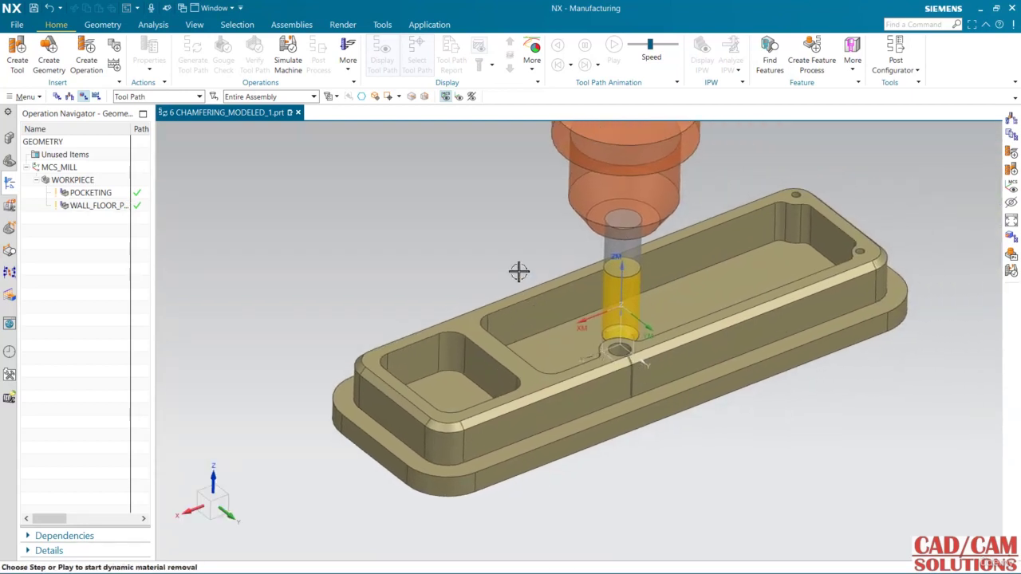